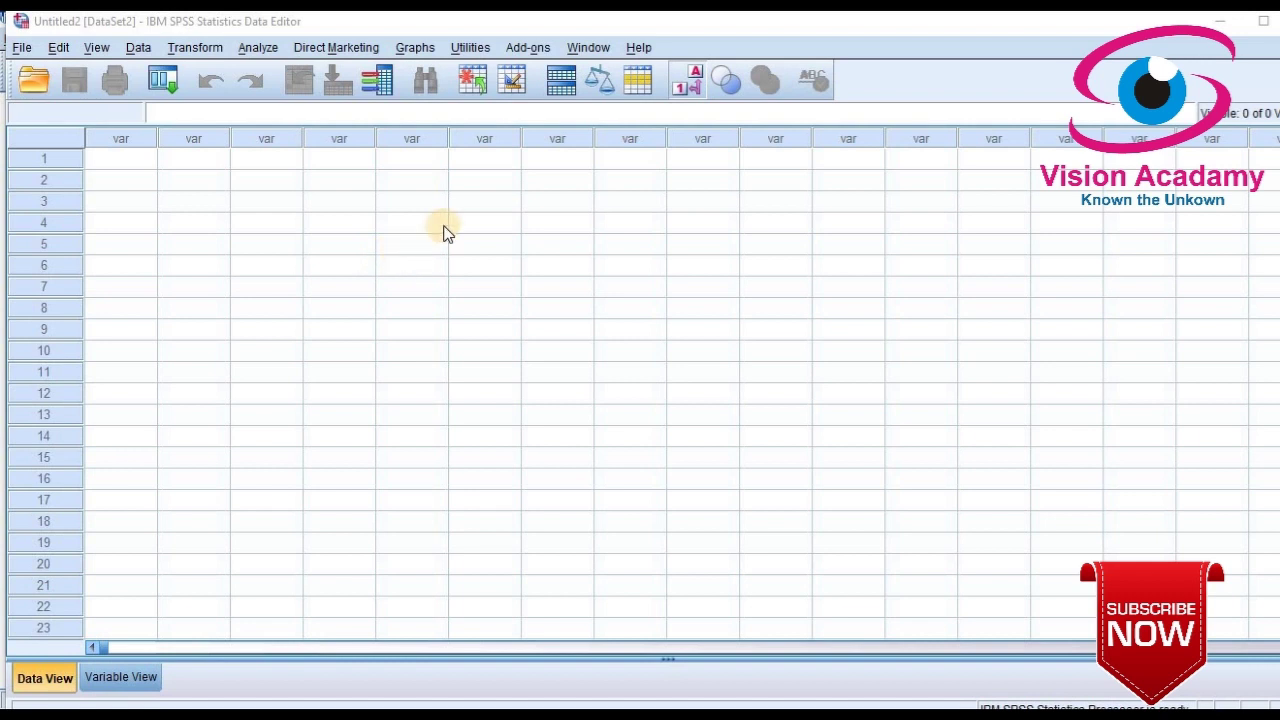
Open Ratio analysis.sav as data in a new window, even though it is already open
left_click(21, 47)
mouse_move(270, 115)
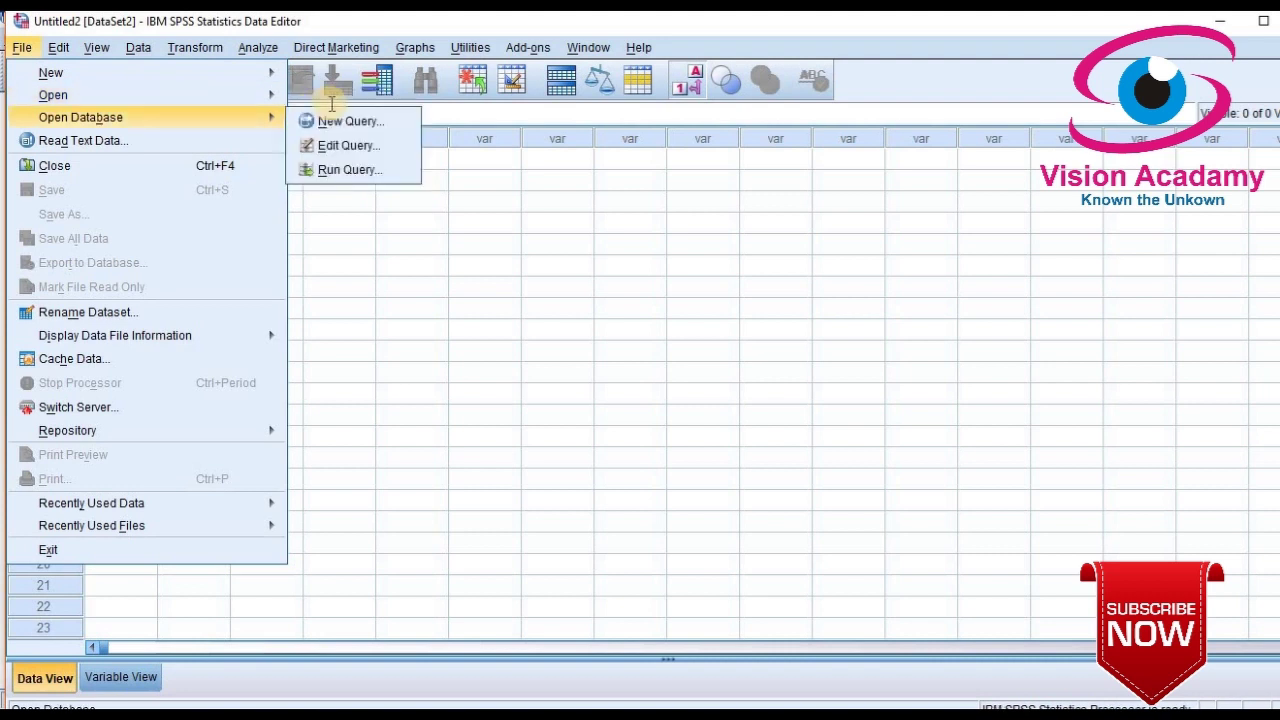
mouse_move(228, 96)
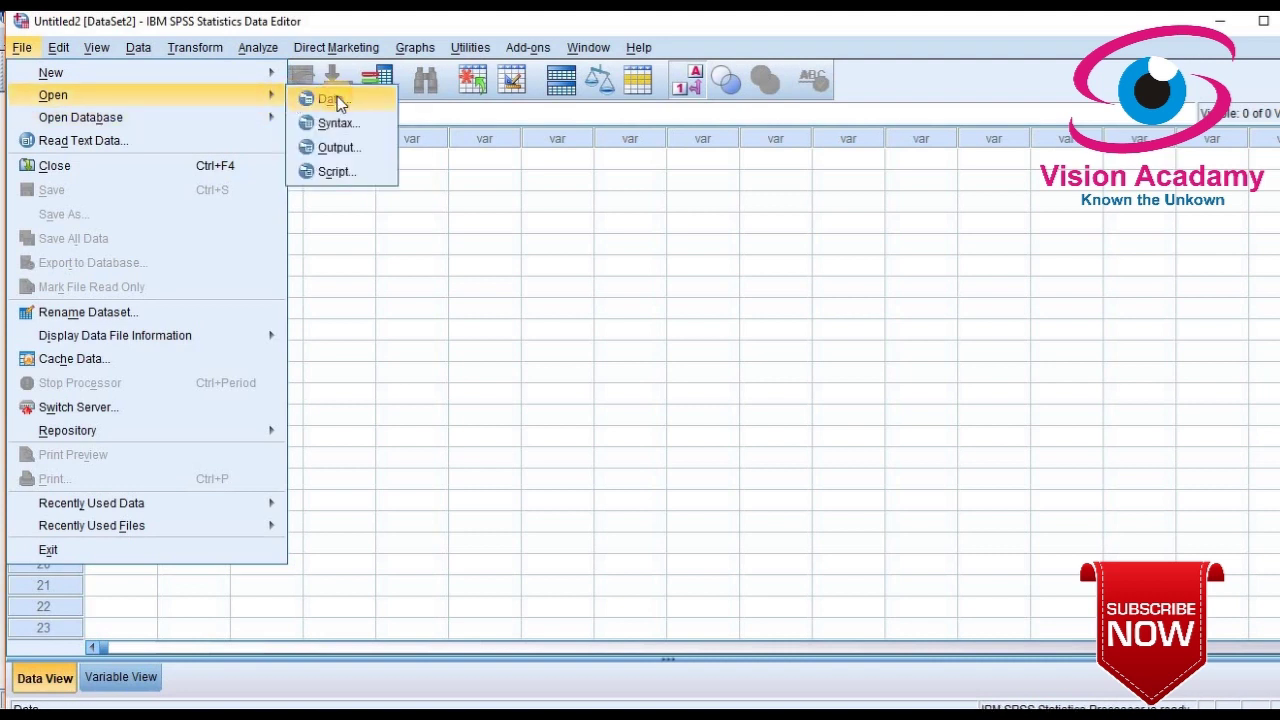
left_click(335, 99)
left_click(565, 347)
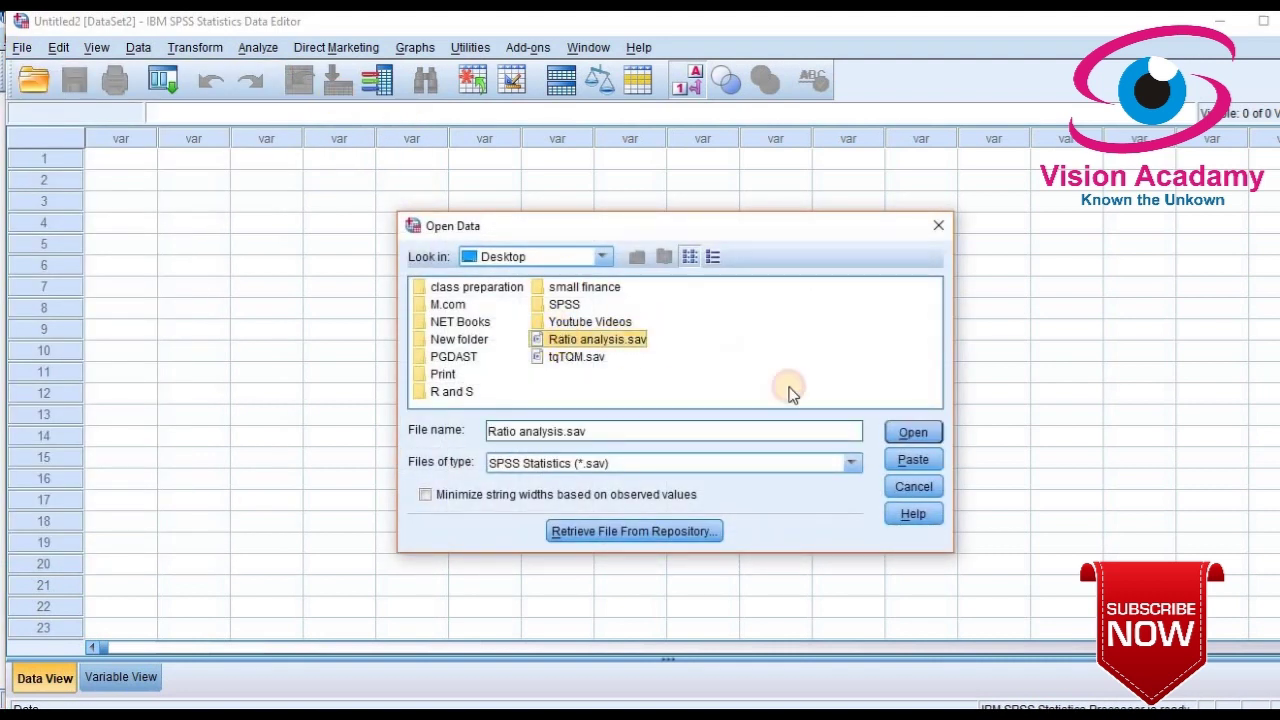
left_click(918, 436)
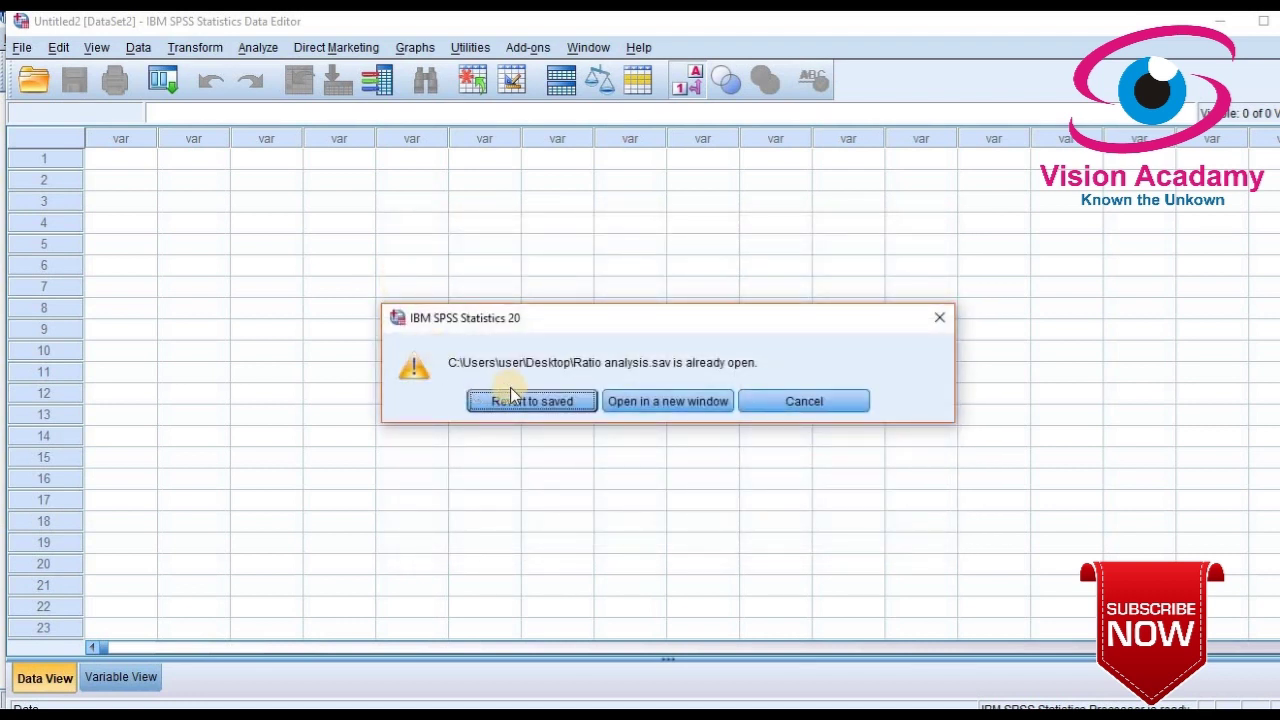
left_click(680, 404)
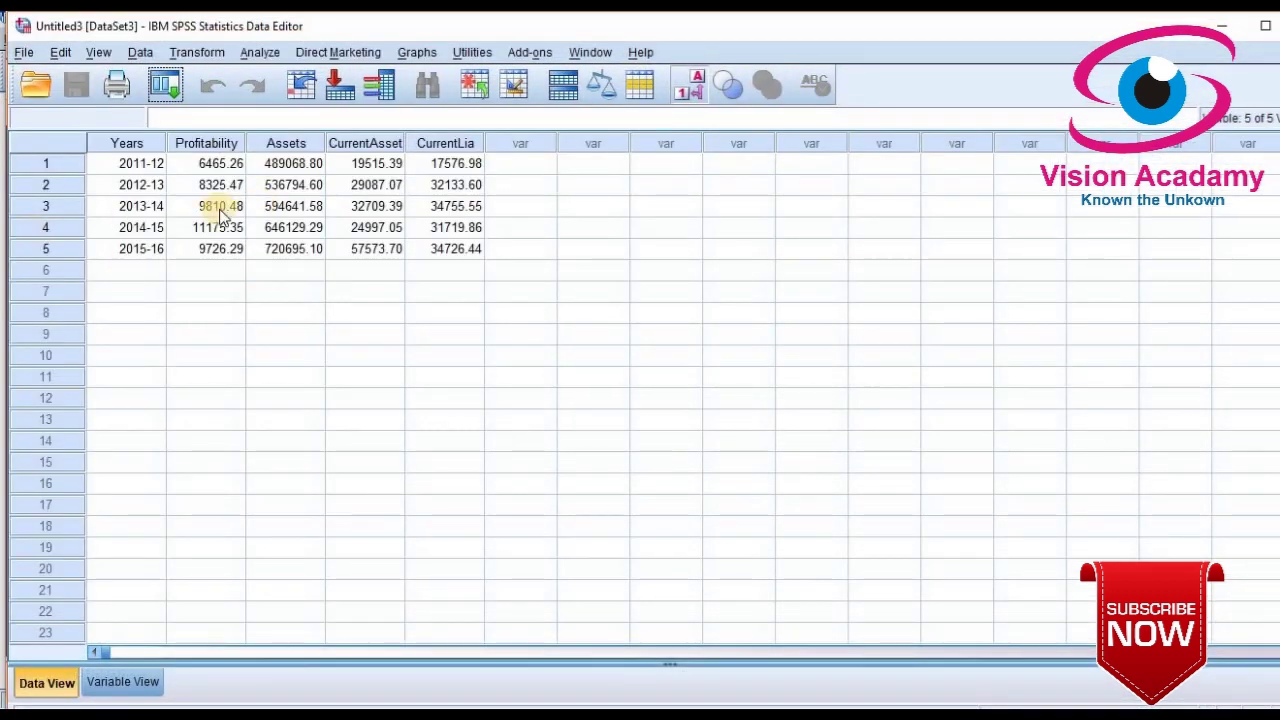
Start a Descriptives analysis from Analyze > Descriptive Statistics
left_click(259, 52)
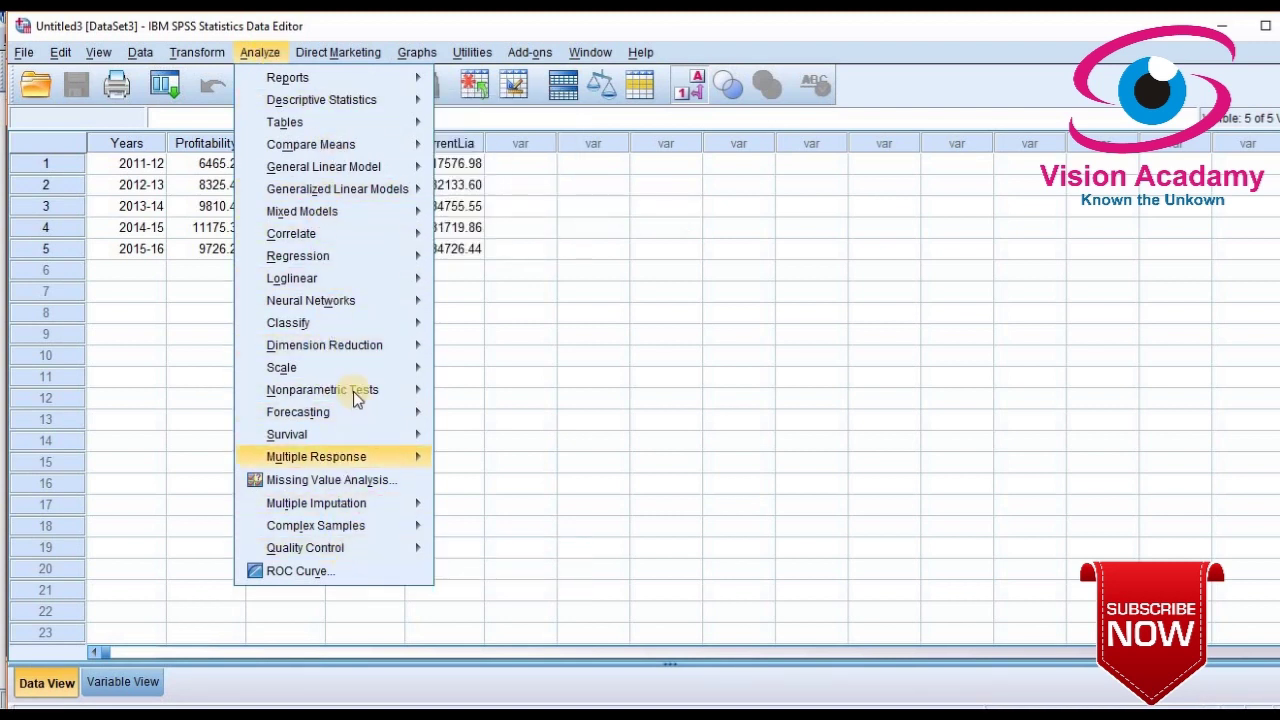
mouse_move(323, 195)
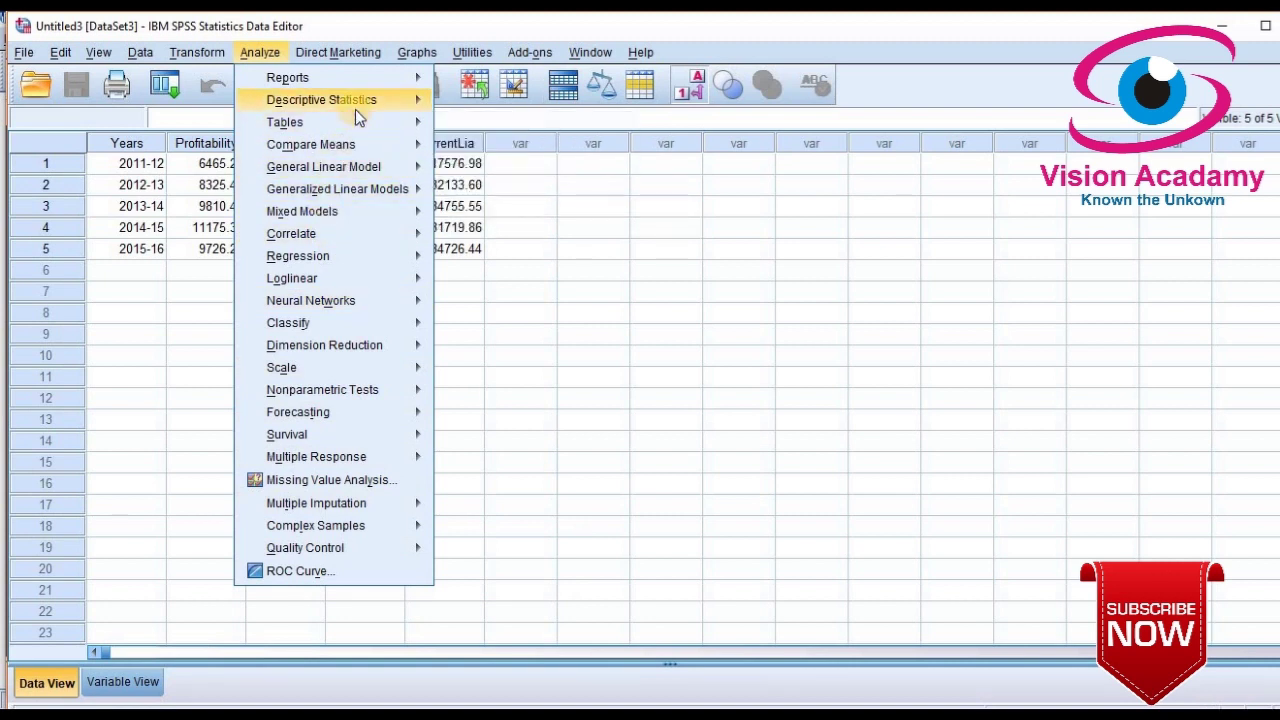
mouse_move(373, 108)
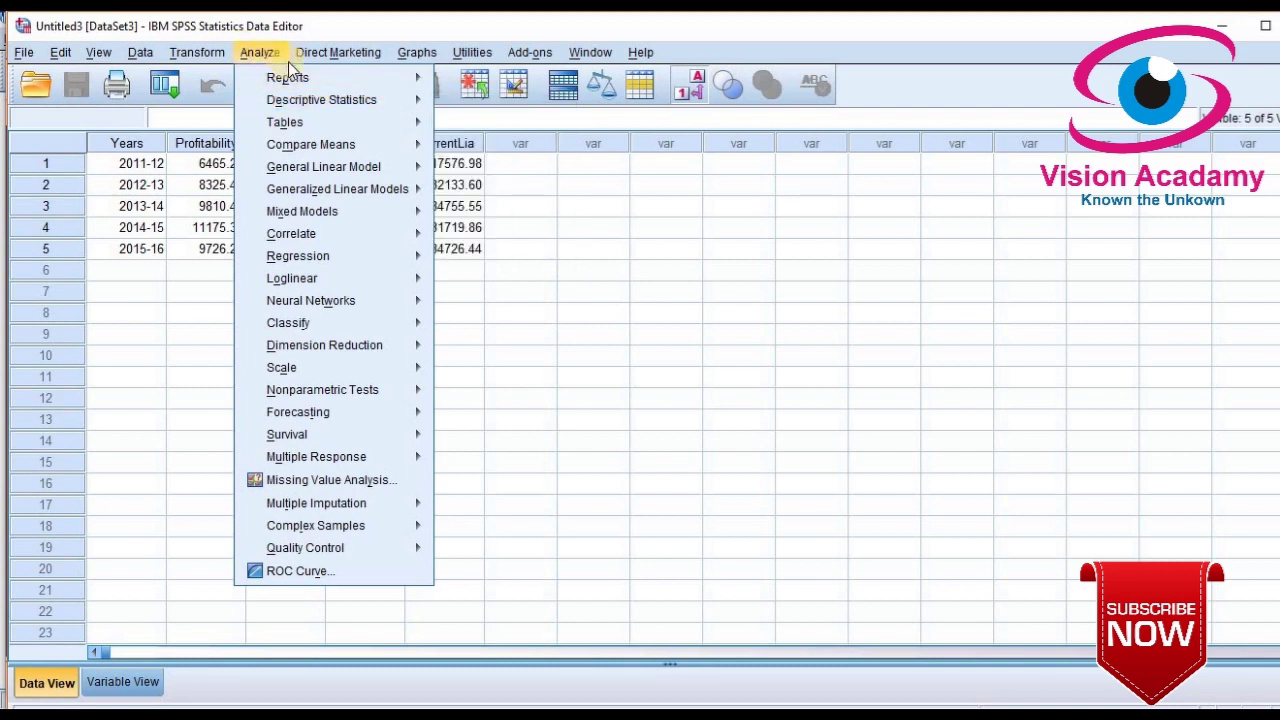
mouse_move(318, 104)
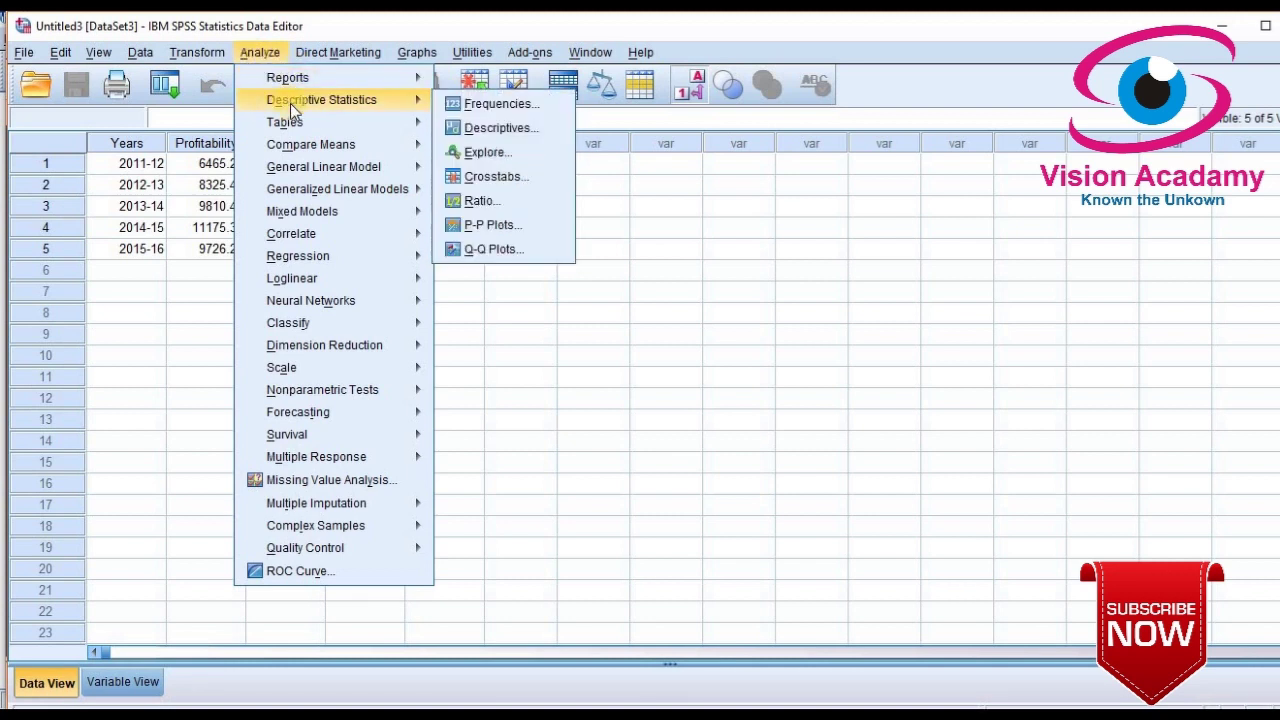
left_click(487, 134)
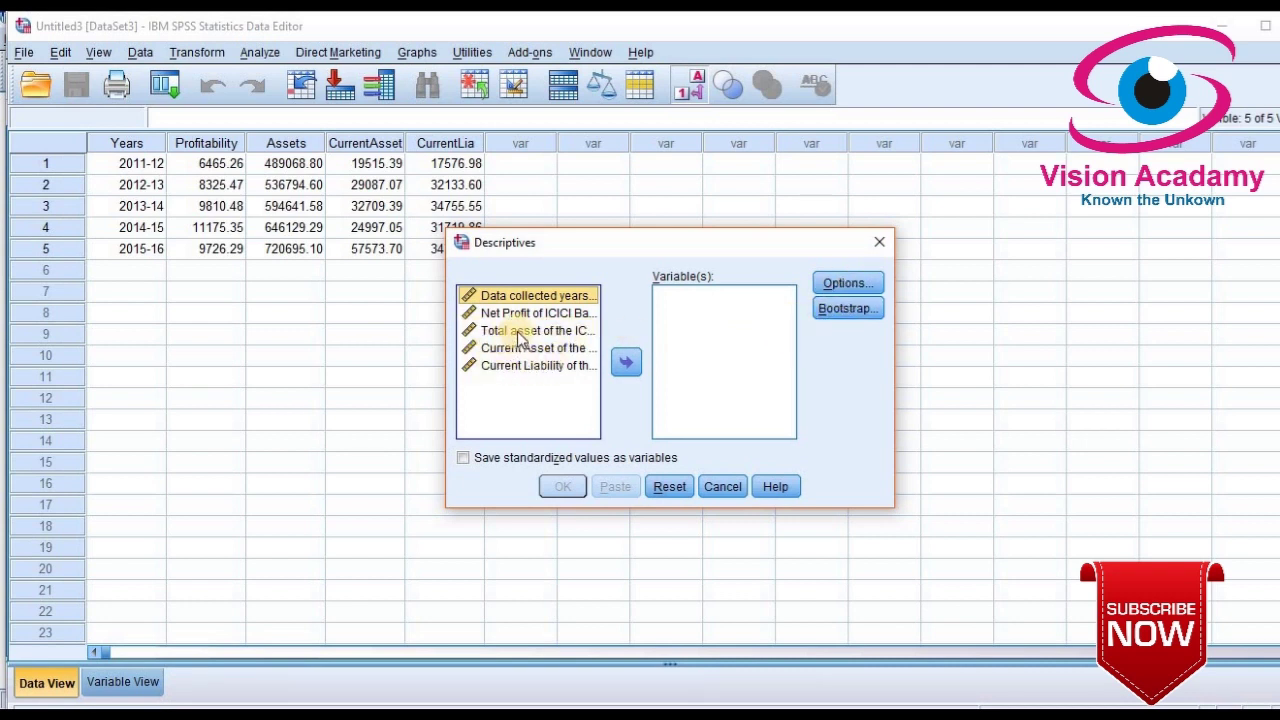
Add Total asset to the Descriptives variables and clear the default Mean, Std. deviation, Minimum and Maximum
left_click(498, 331)
left_click(624, 364)
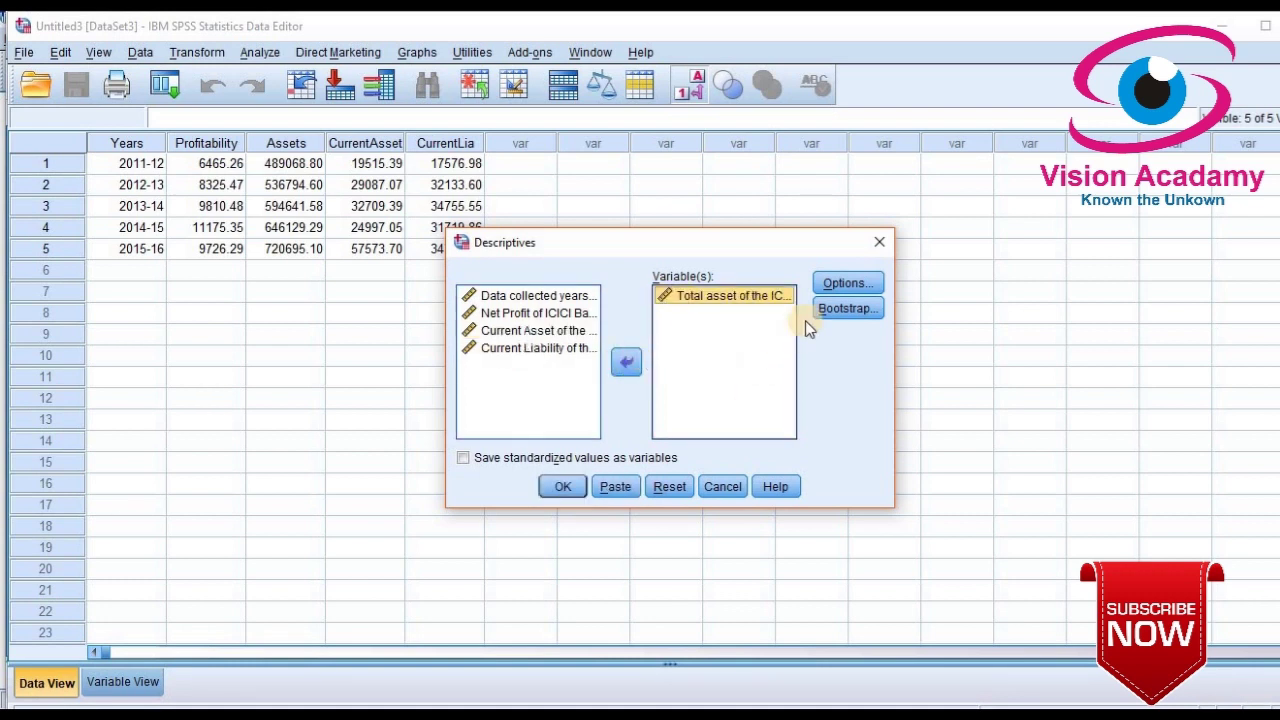
left_click(834, 290)
left_click(847, 286)
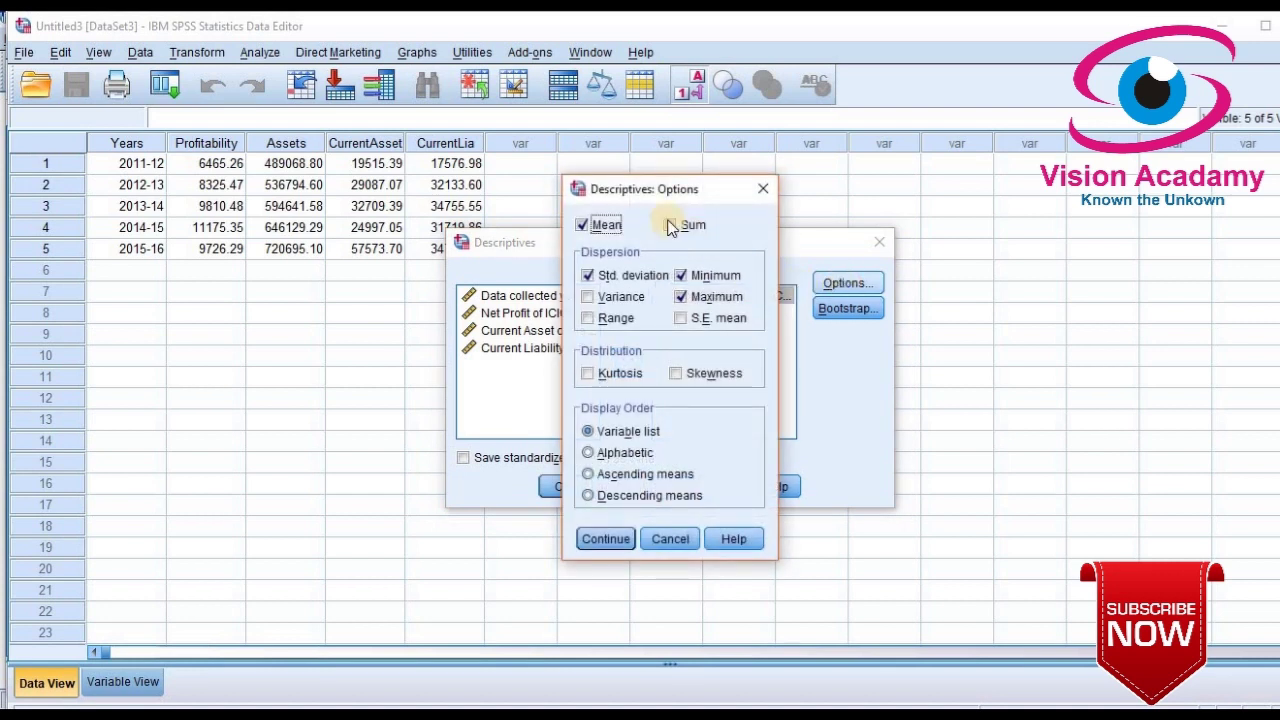
left_click(585, 226)
left_click(588, 276)
left_click(681, 277)
left_click(681, 297)
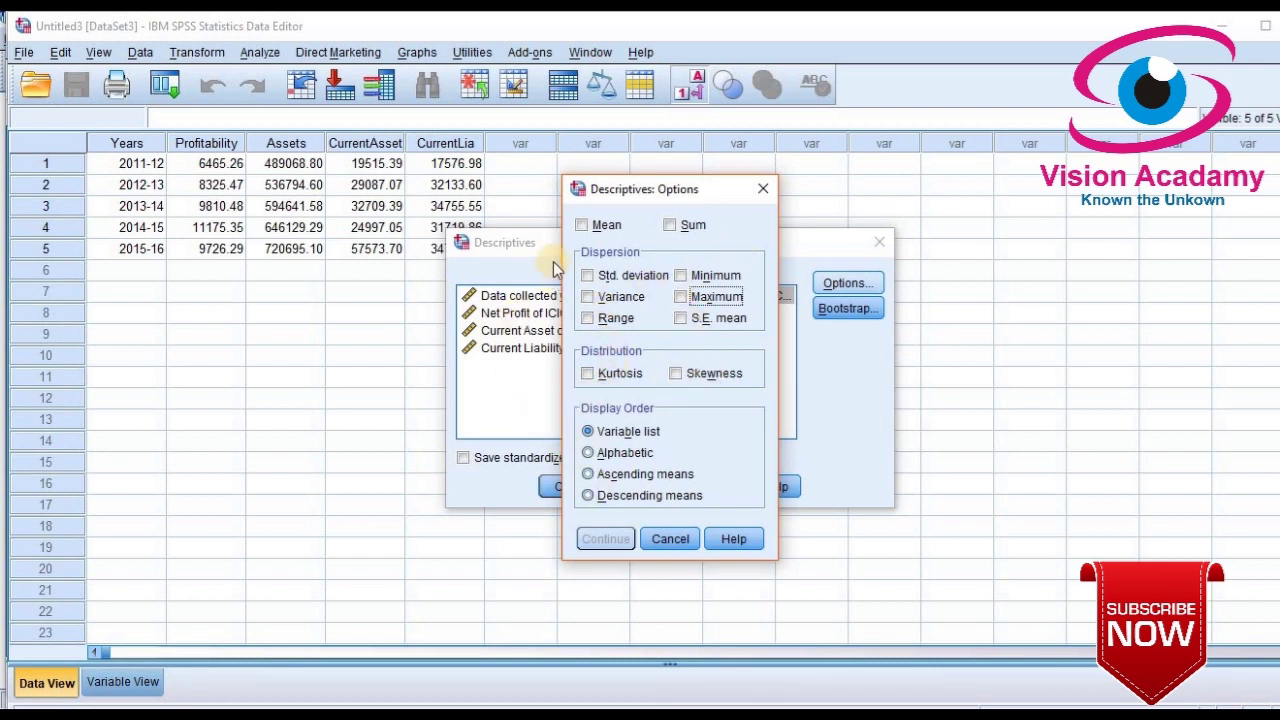
Request Mean, Sum, Std. deviation, Minimum, Maximum and Range, and confirm
left_click(584, 226)
left_click(669, 225)
left_click(587, 276)
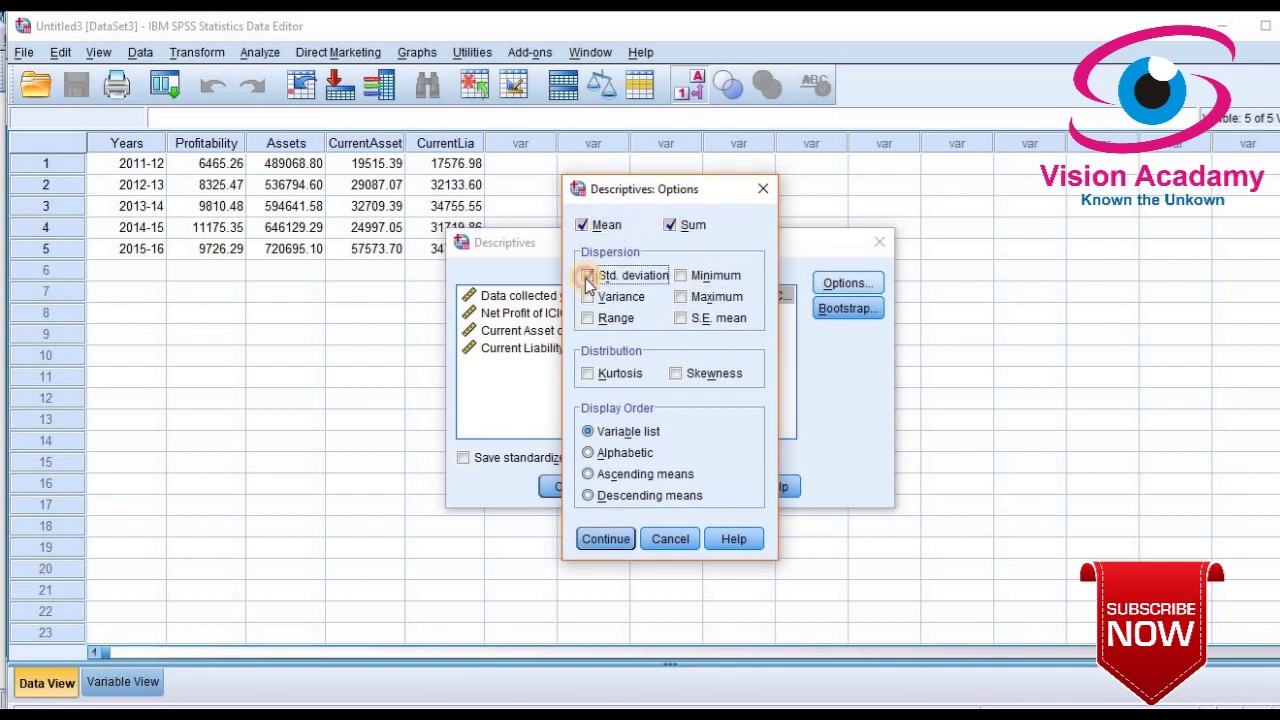
left_click(683, 276)
left_click(681, 297)
left_click(587, 319)
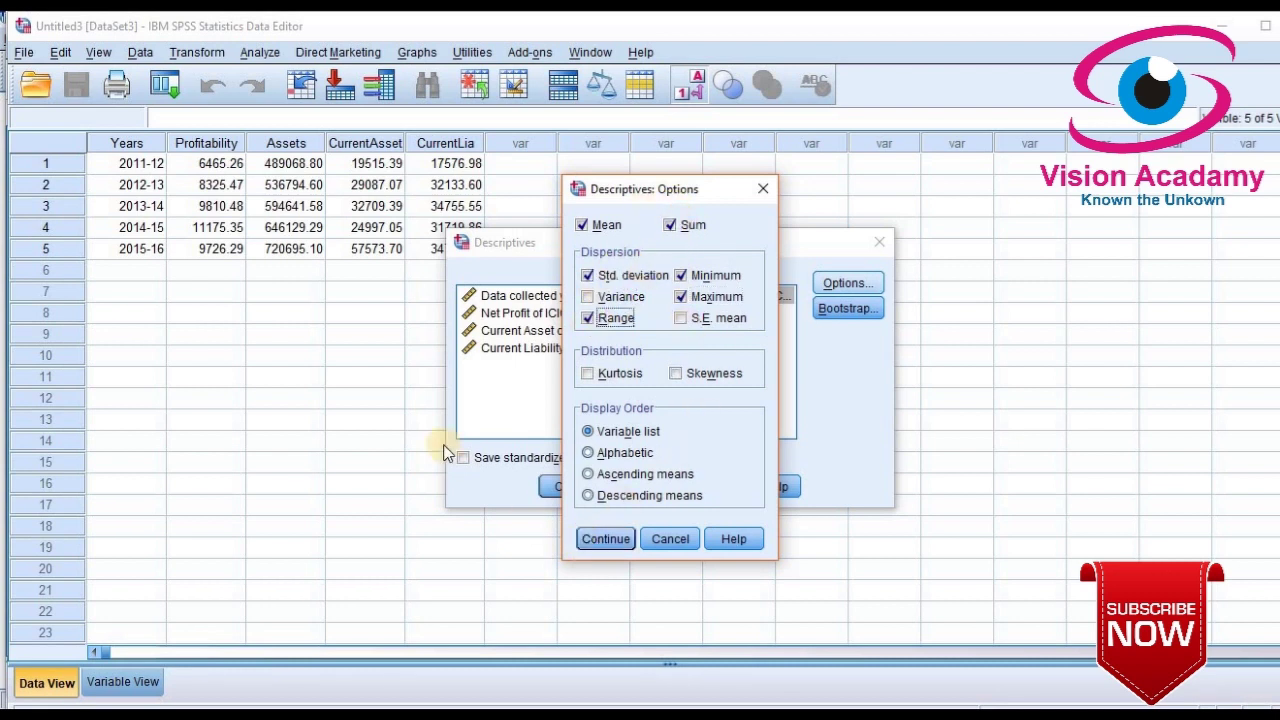
left_click(603, 540)
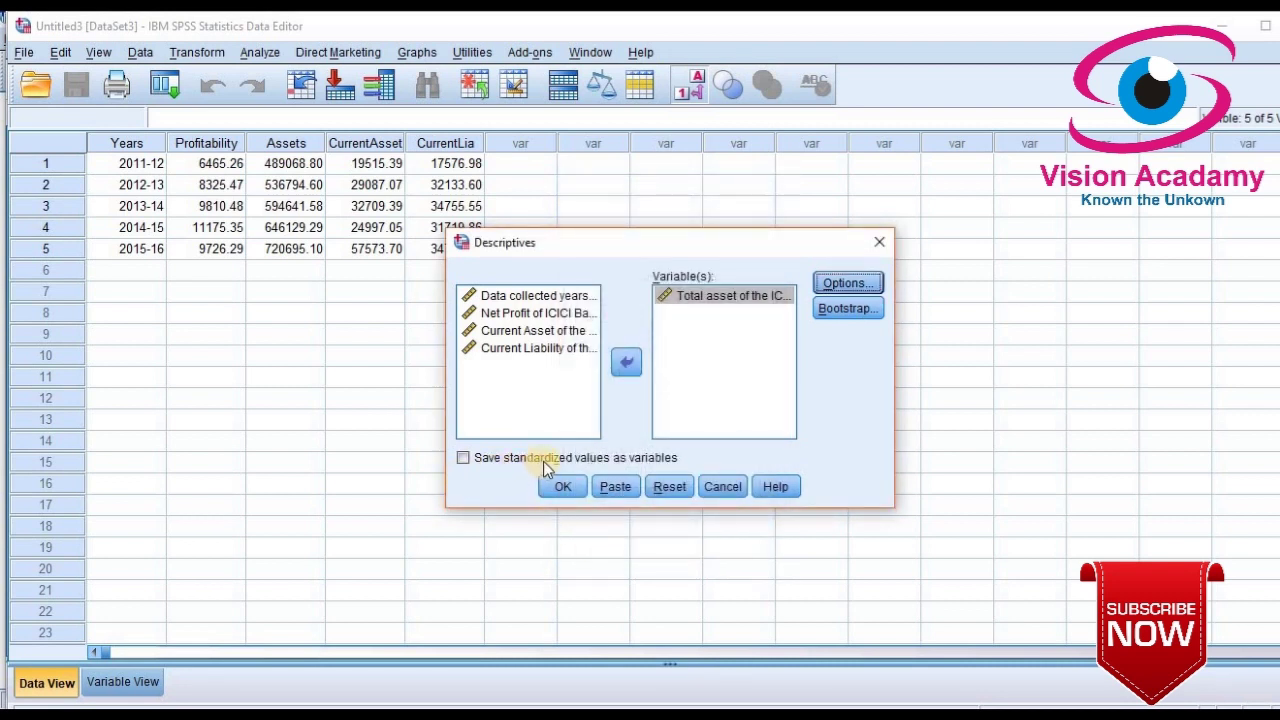
Run Descriptives for Total assets (mean 597465.8740, sum 2987329.37), then close the Viewer without saving
left_click(563, 488)
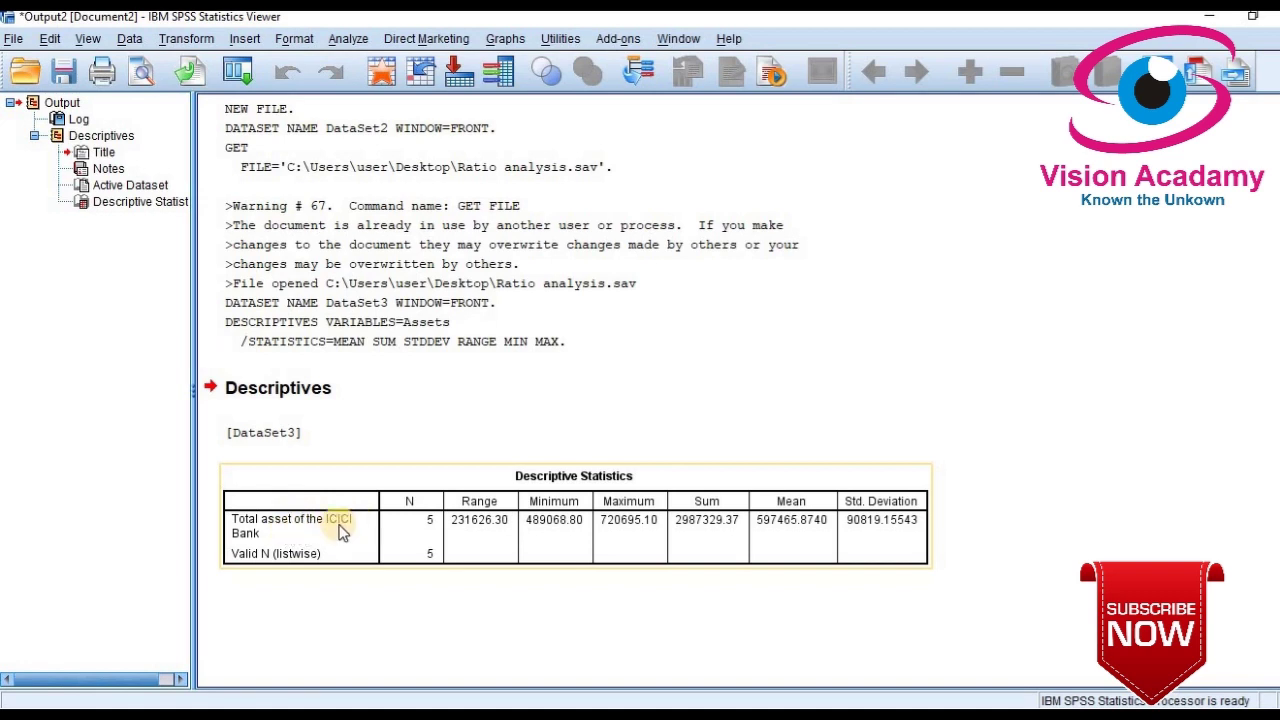
left_click(415, 446)
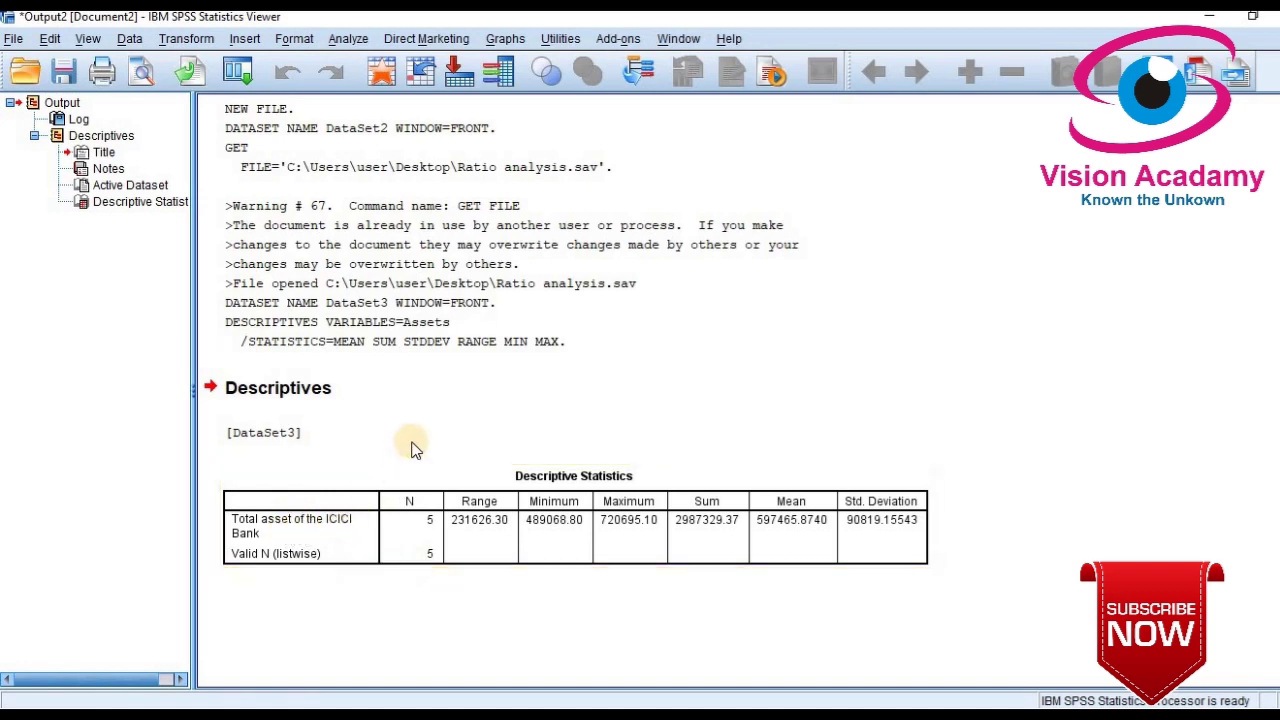
left_click(652, 468)
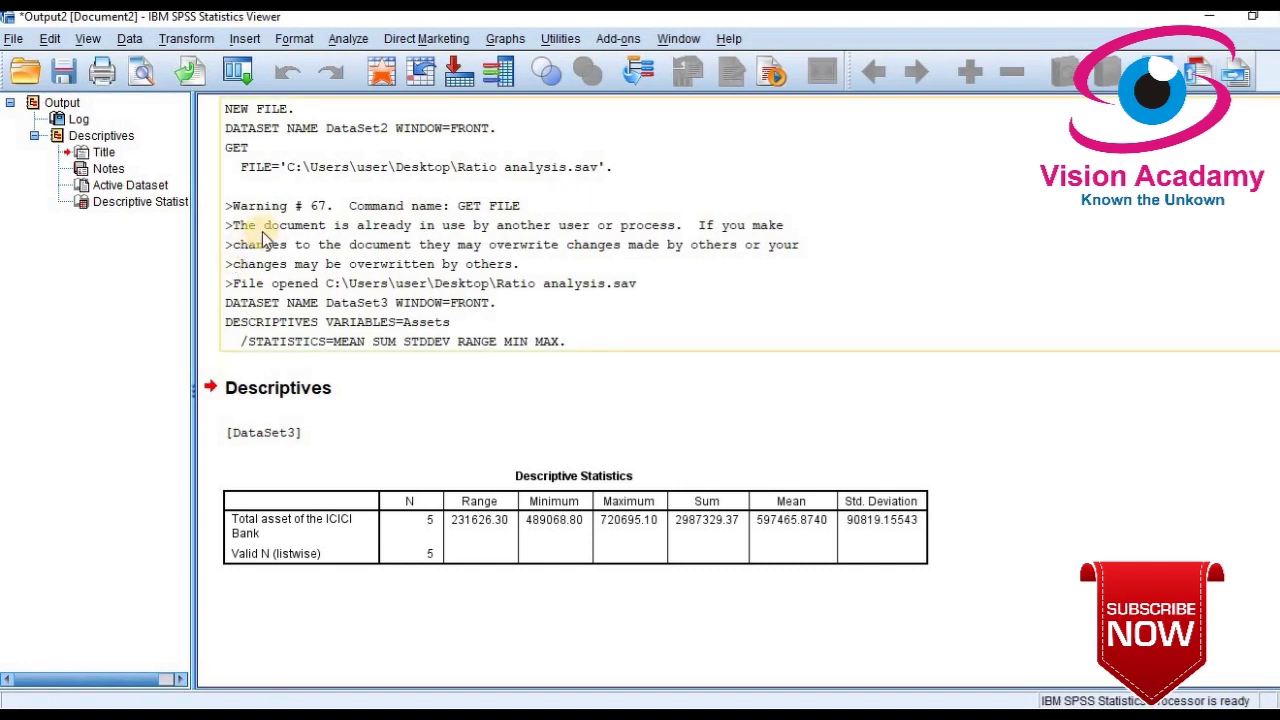
left_click(1266, 16)
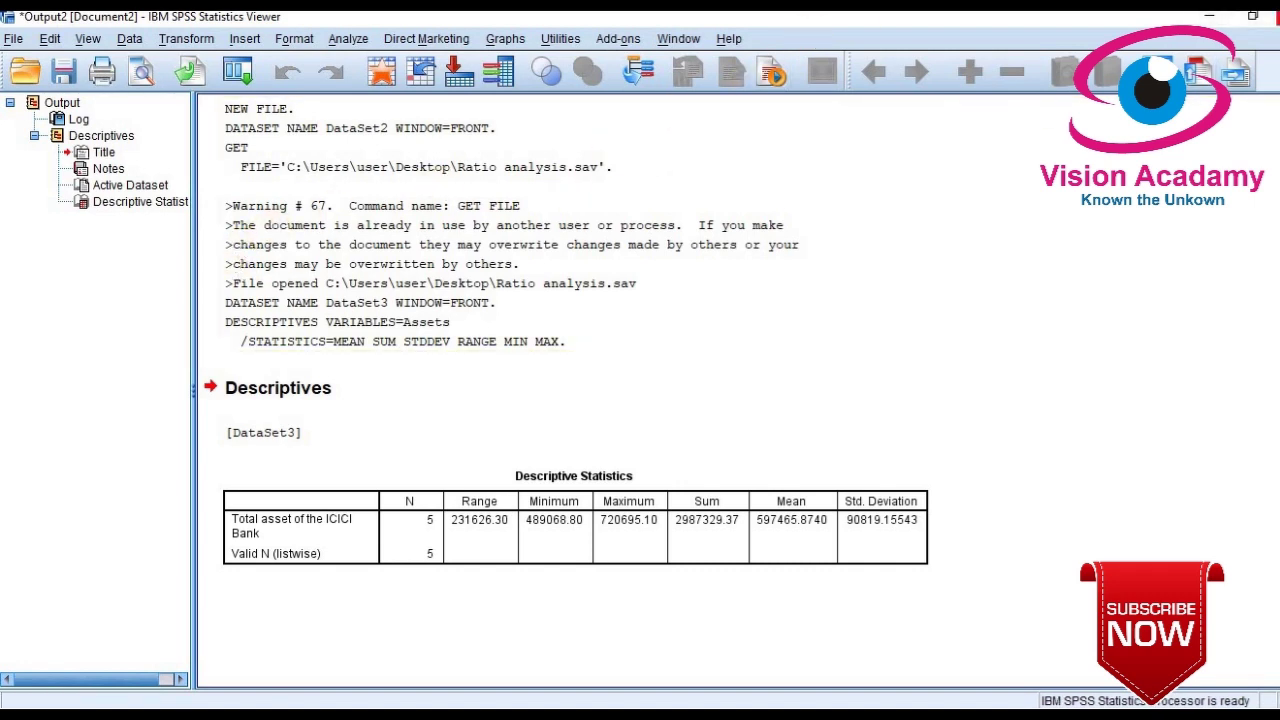
left_click(660, 391)
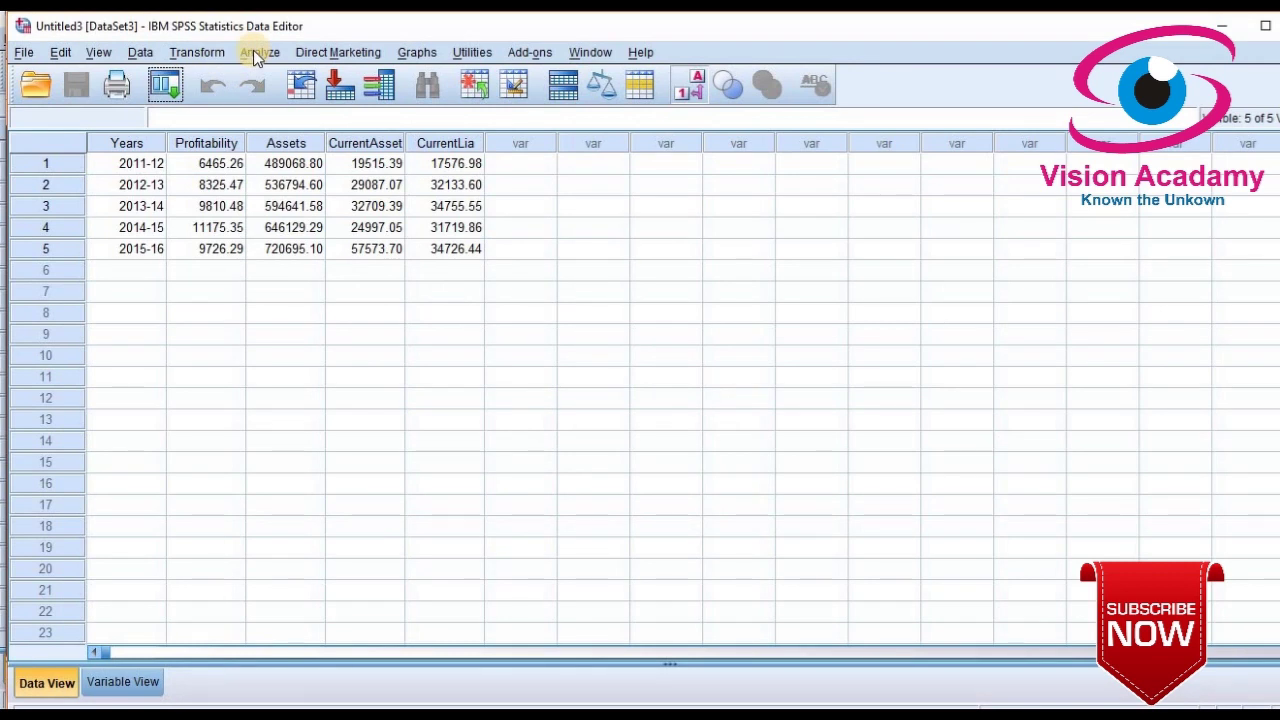
Start a Frequencies analysis from the Analyze menu
left_click(256, 54)
mouse_move(311, 112)
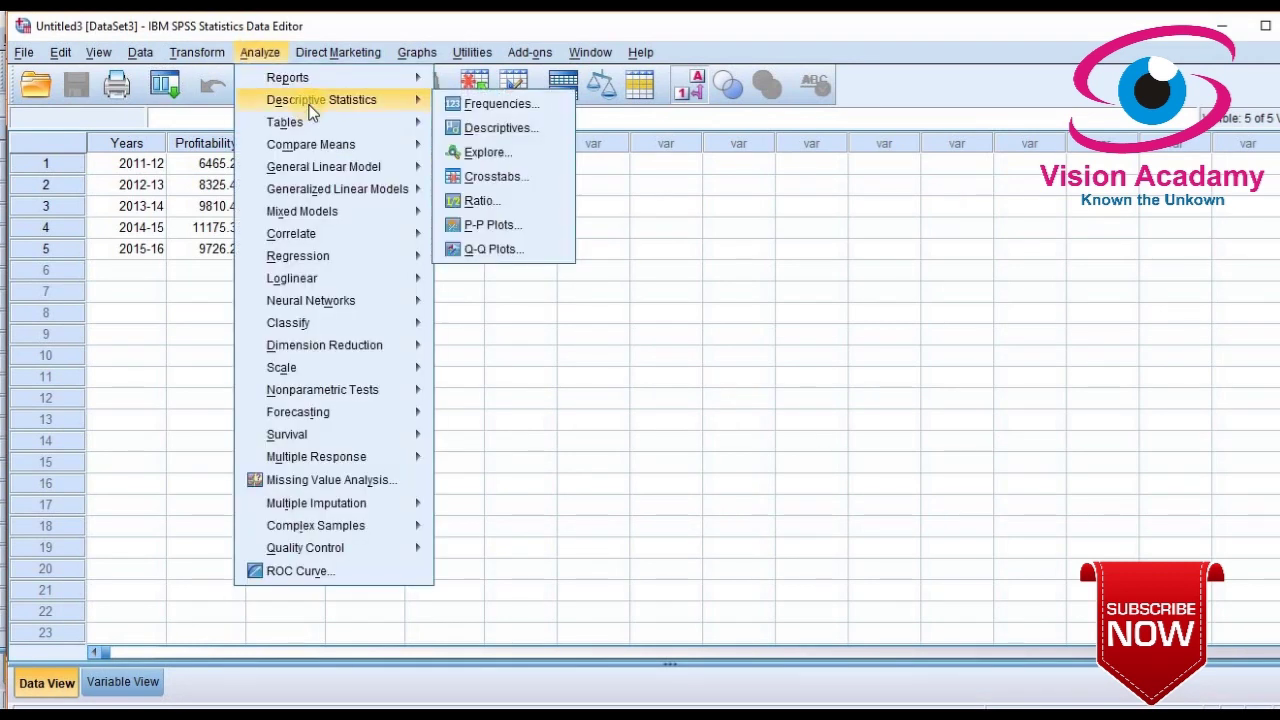
left_click(500, 104)
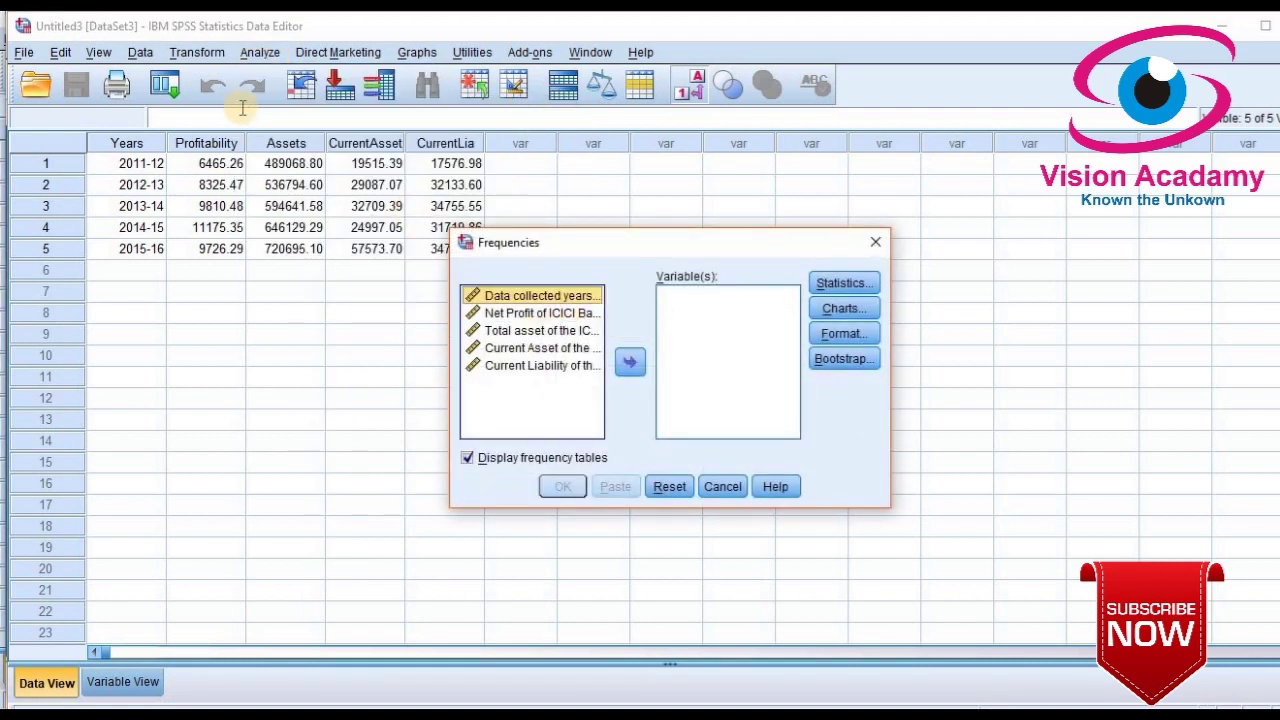
left_click(259, 52)
mouse_move(330, 100)
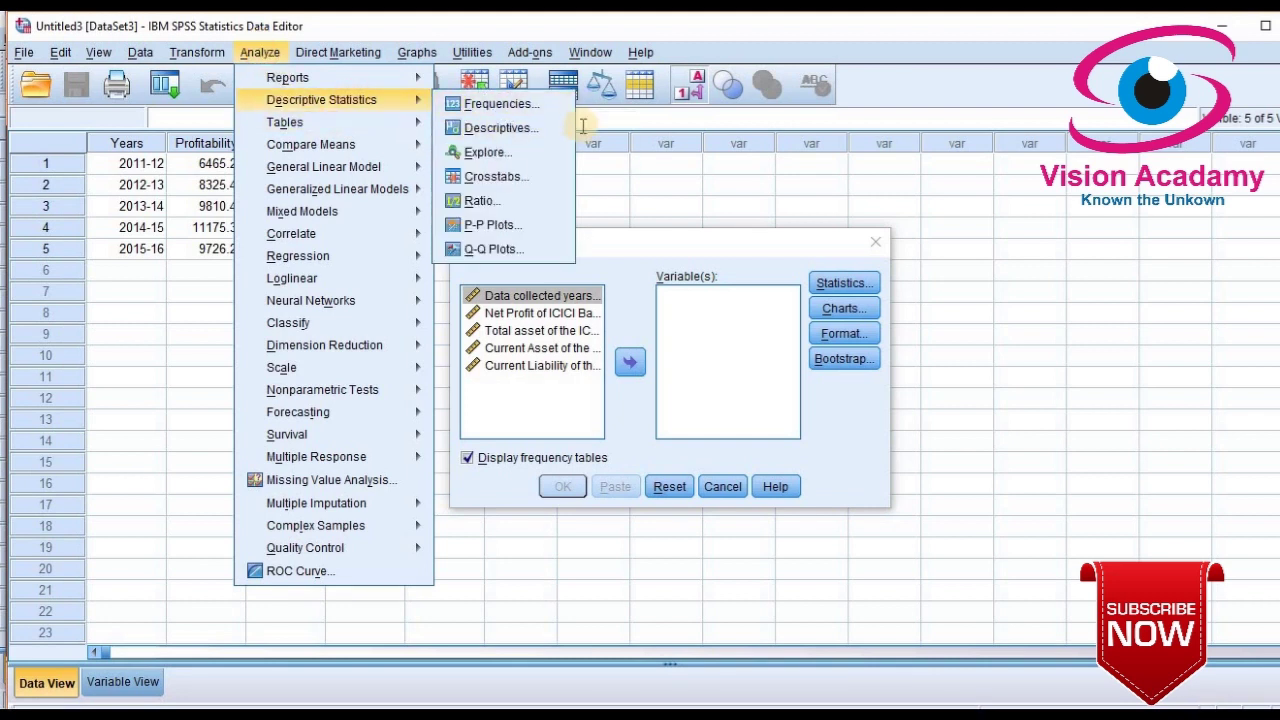
left_click(642, 567)
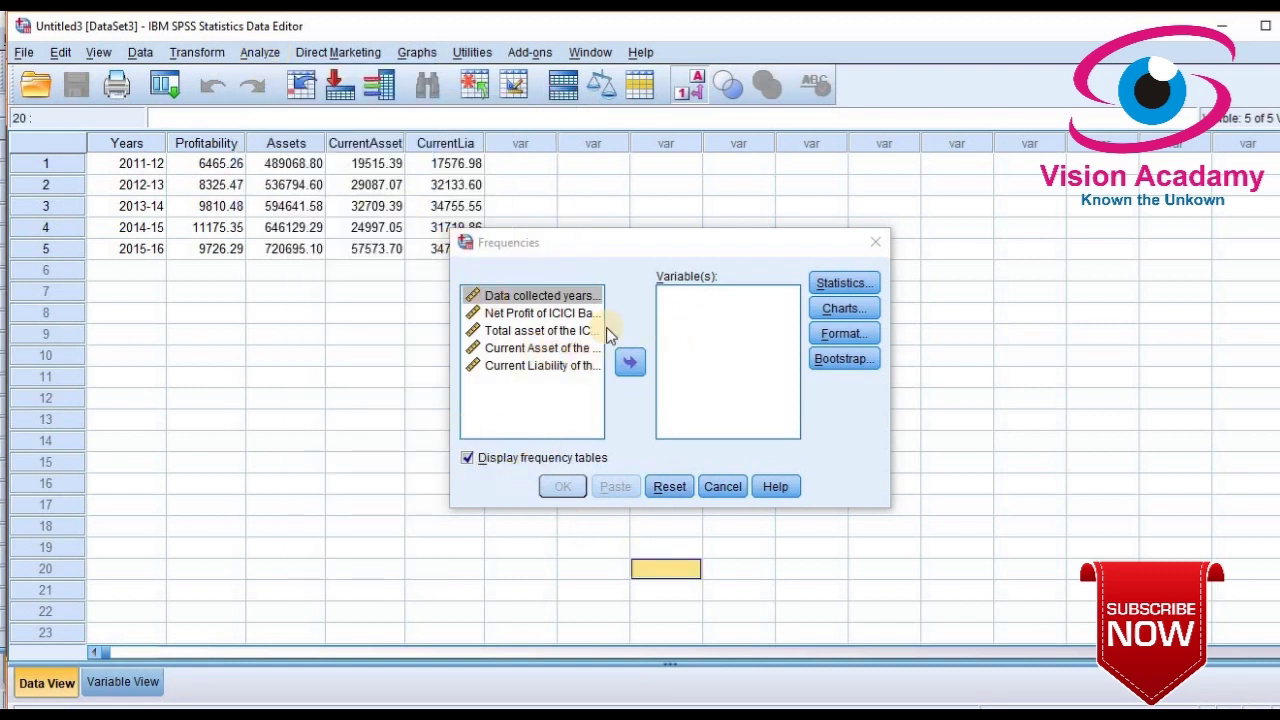
Add Total asset as the Frequencies variable and bring up its Statistics options
left_click(520, 334)
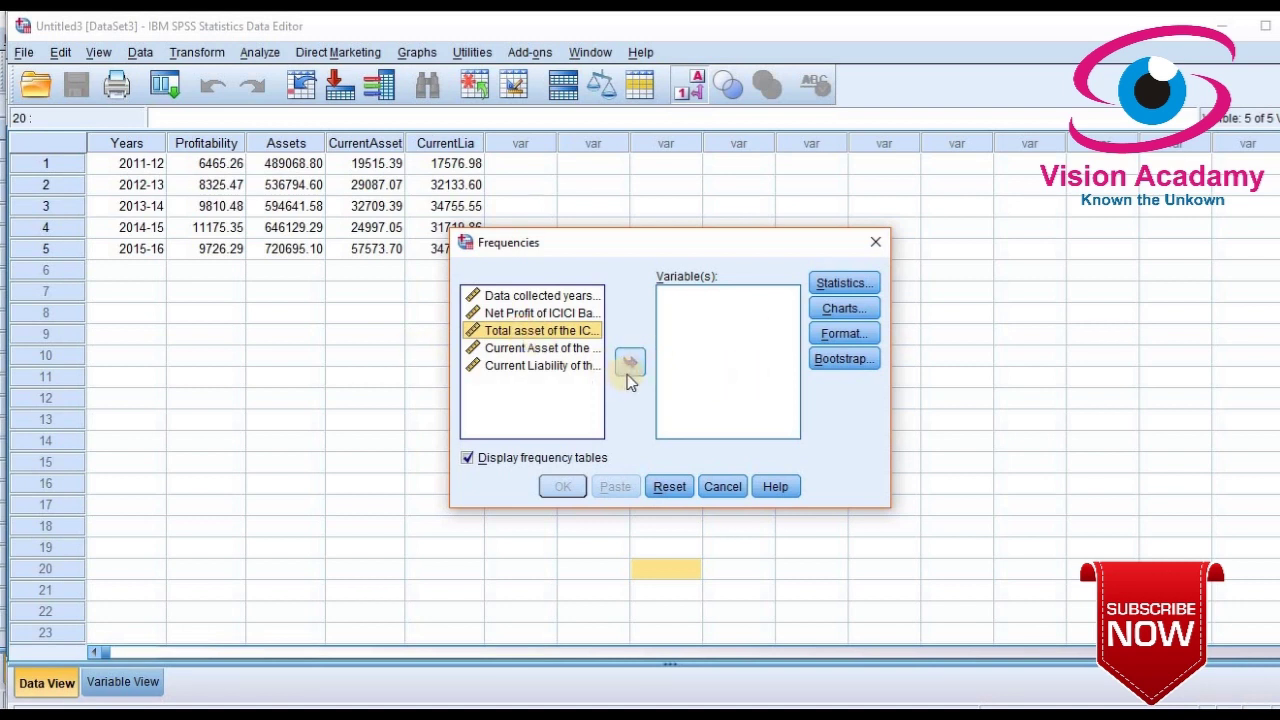
left_click(632, 366)
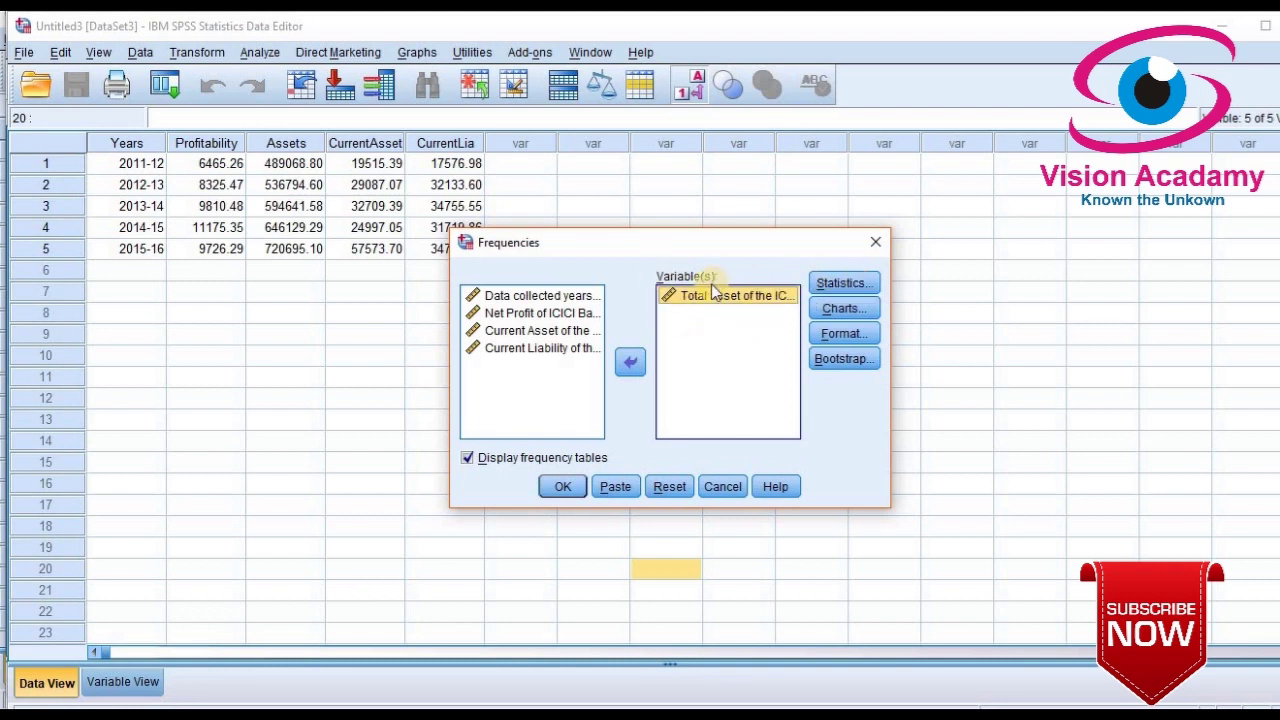
left_click(829, 287)
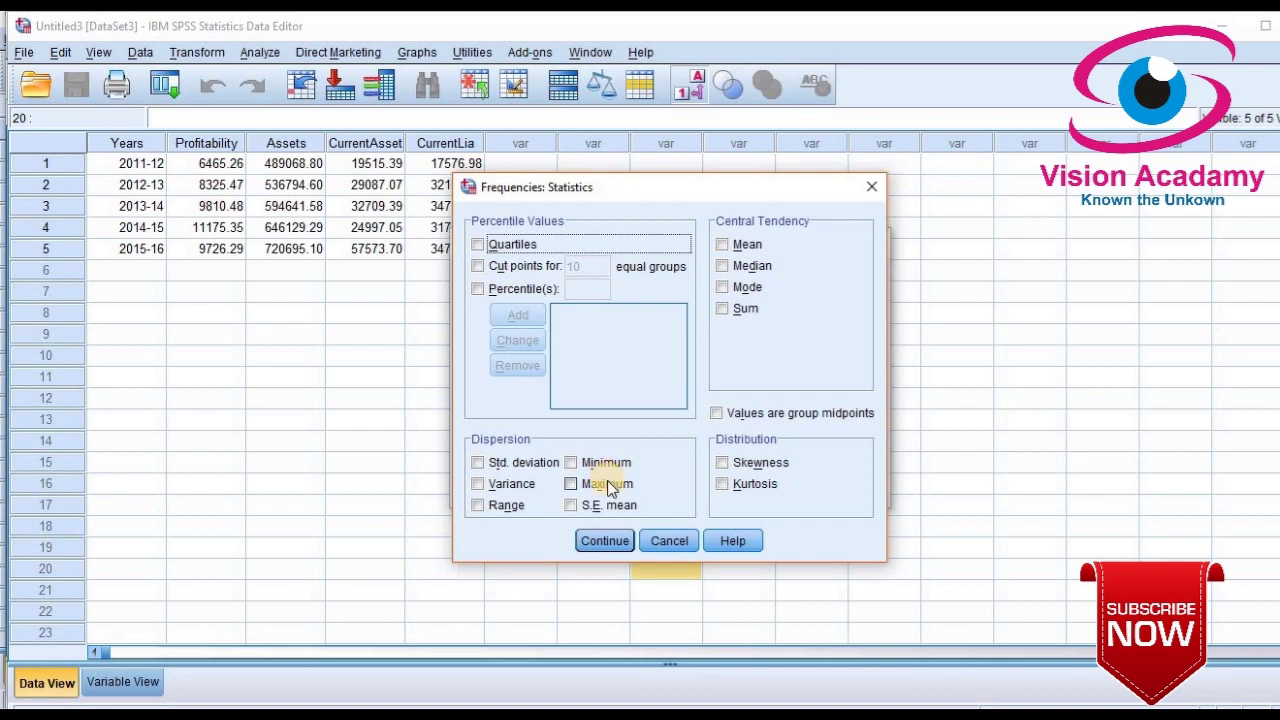
Request mean, median, mode, std. deviation, minimum, maximum and range, and turn off frequency tables
left_click(722, 247)
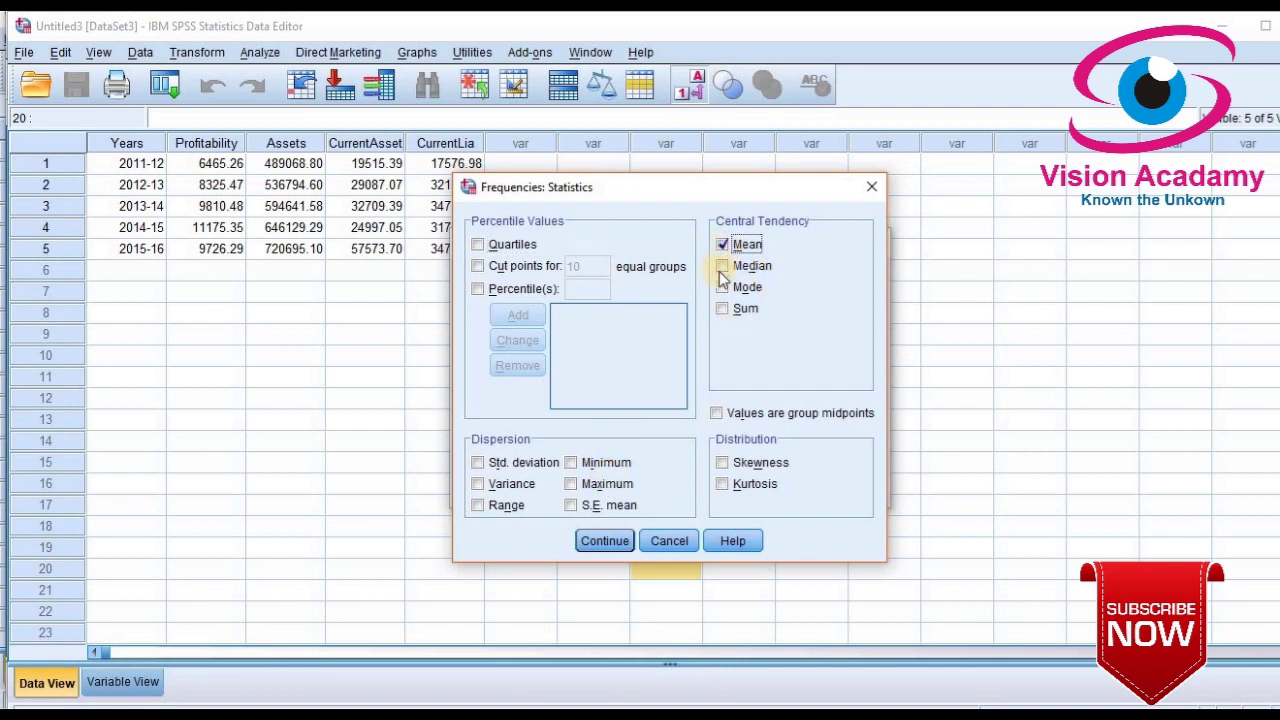
left_click(722, 266)
left_click(722, 288)
left_click(478, 464)
left_click(572, 466)
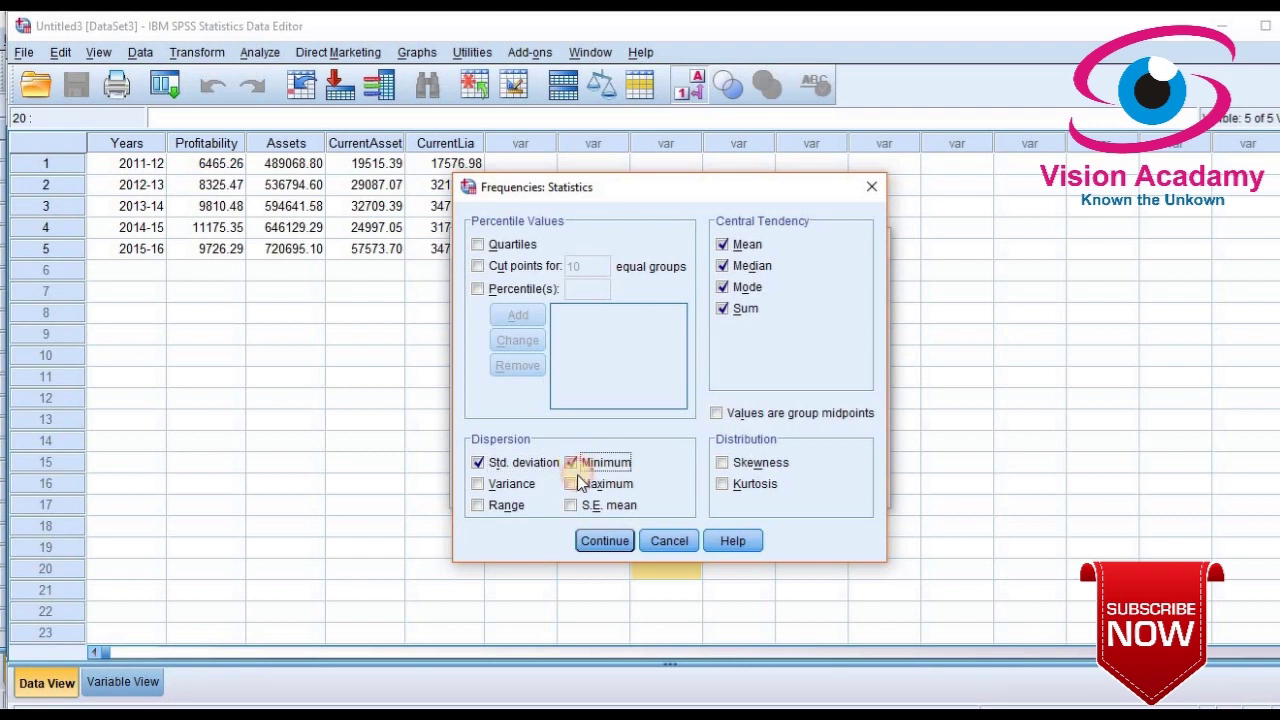
left_click(571, 484)
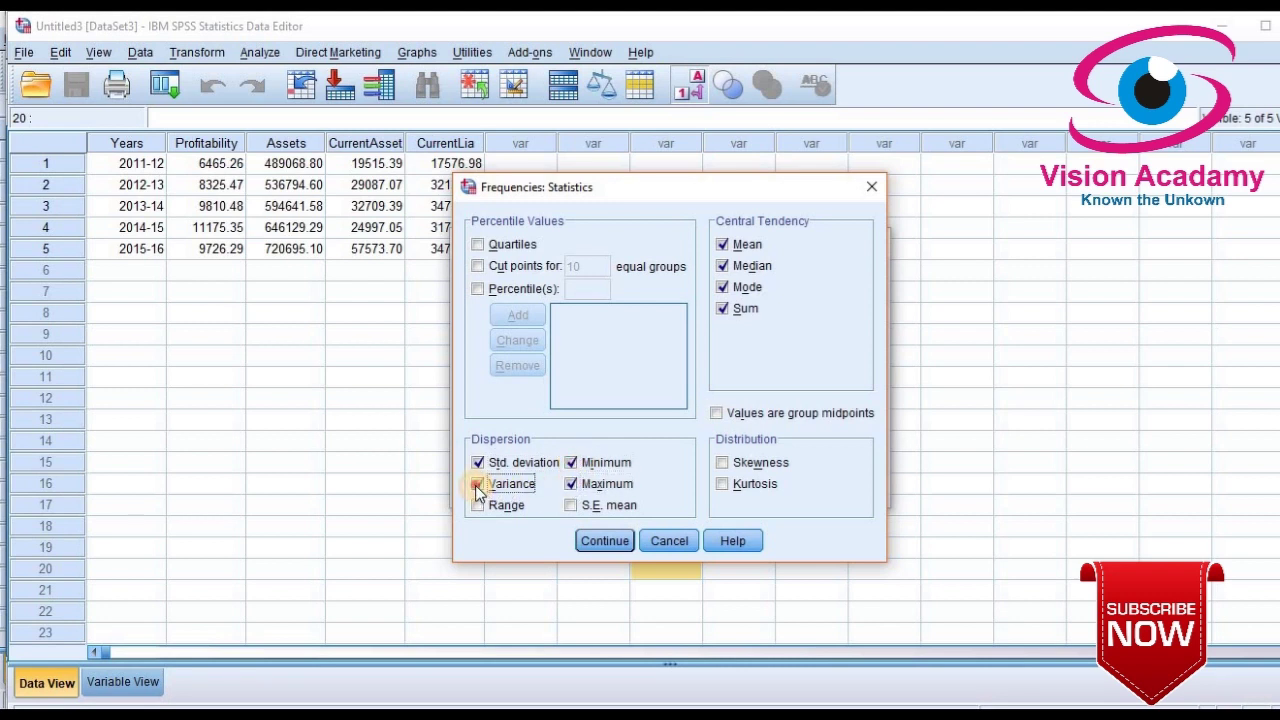
left_click(479, 506)
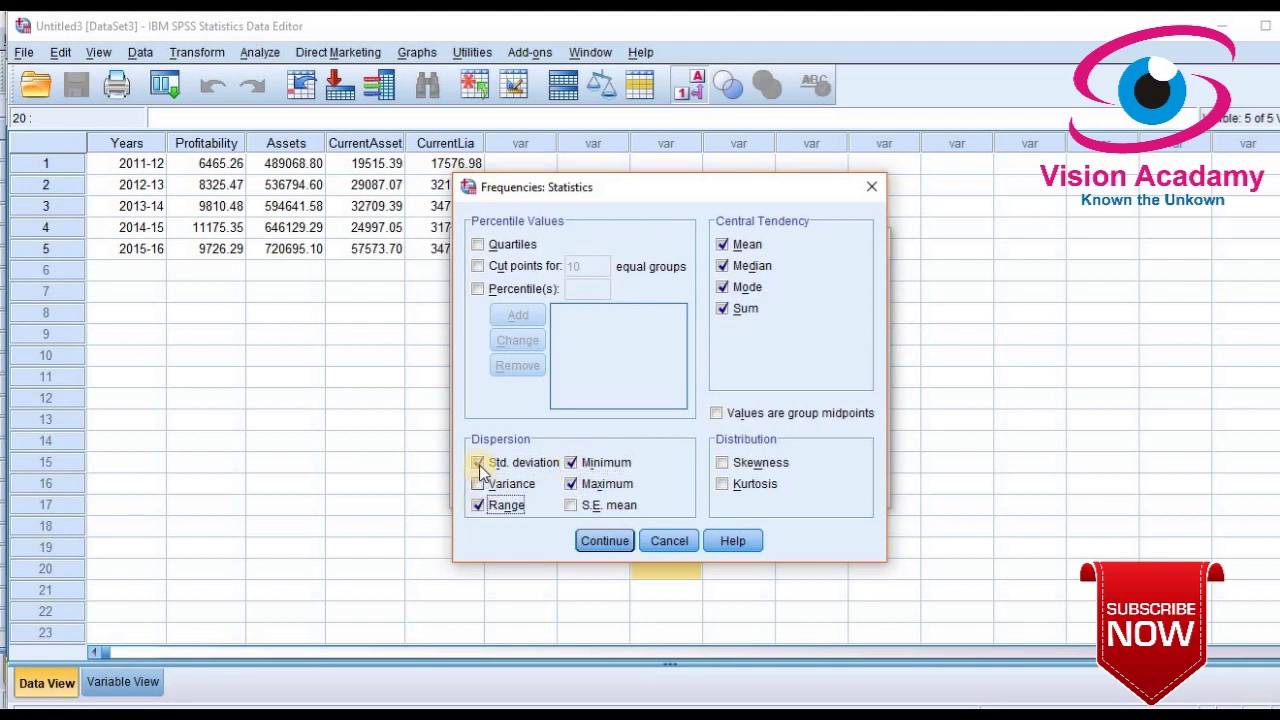
left_click(479, 463)
left_click(596, 541)
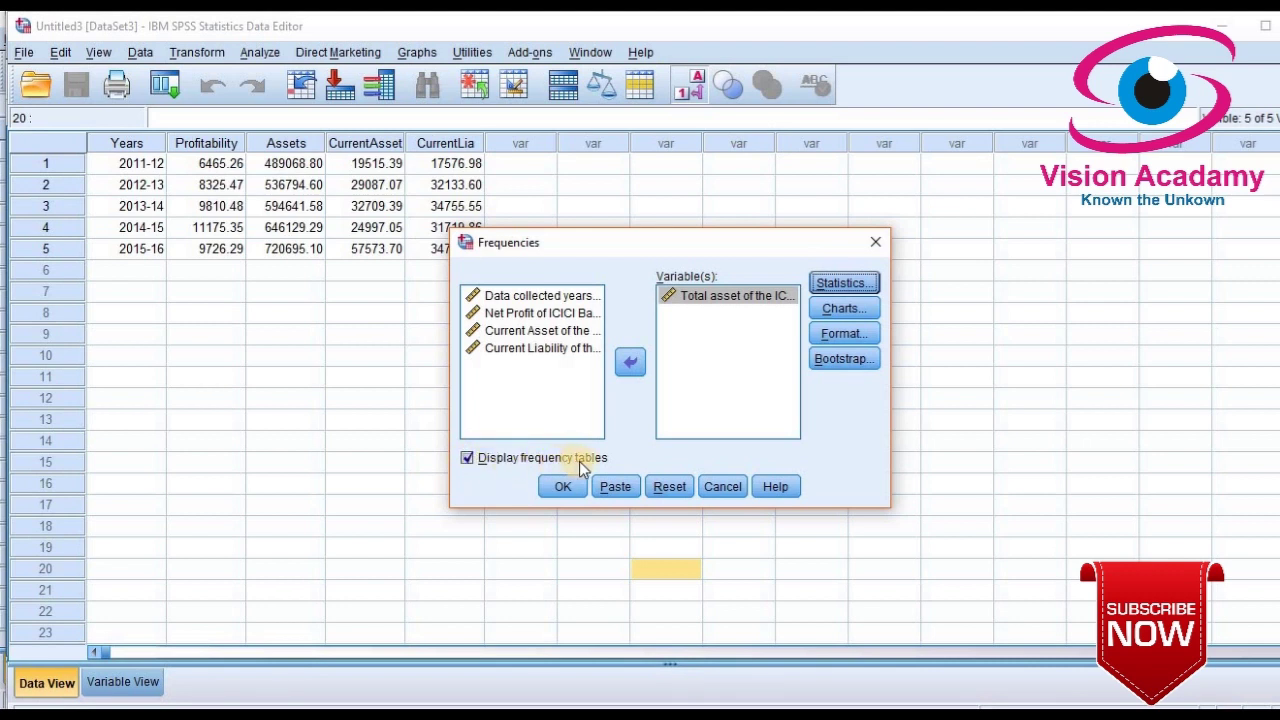
left_click(467, 458)
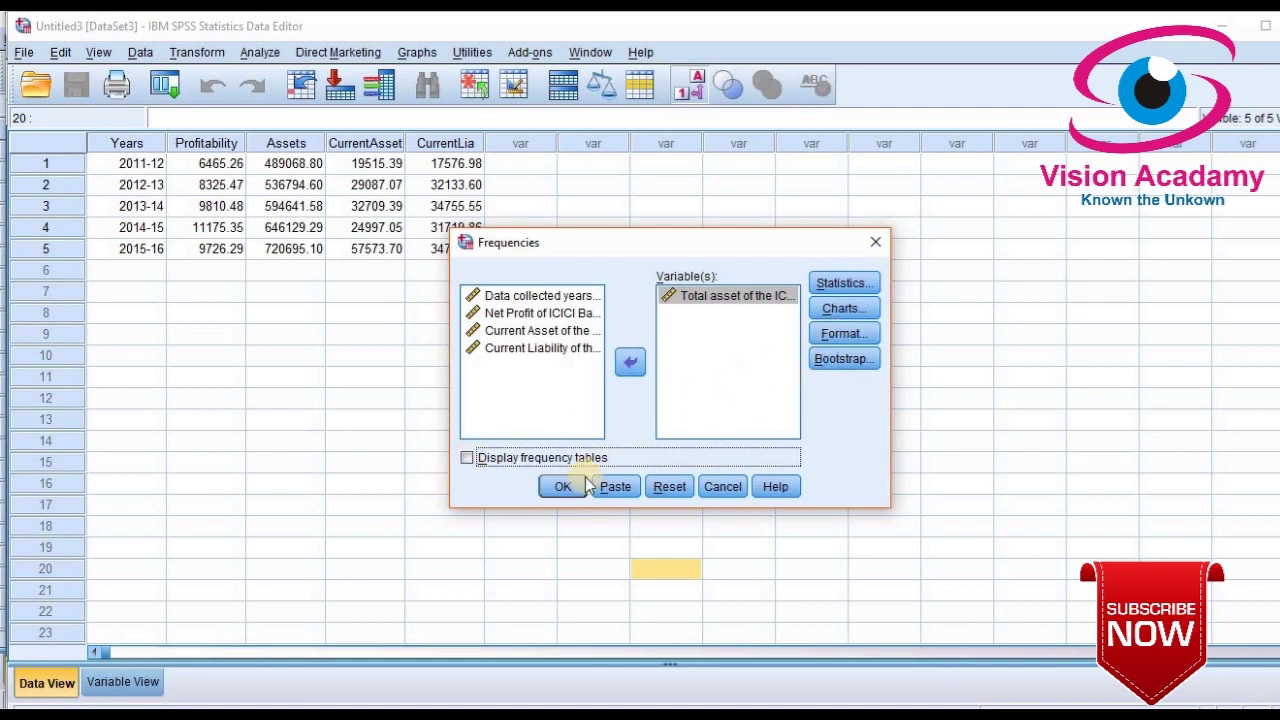
Run Frequencies to get the Total assets Statistics table (median 594641.5800) and switch to Word
left_click(555, 494)
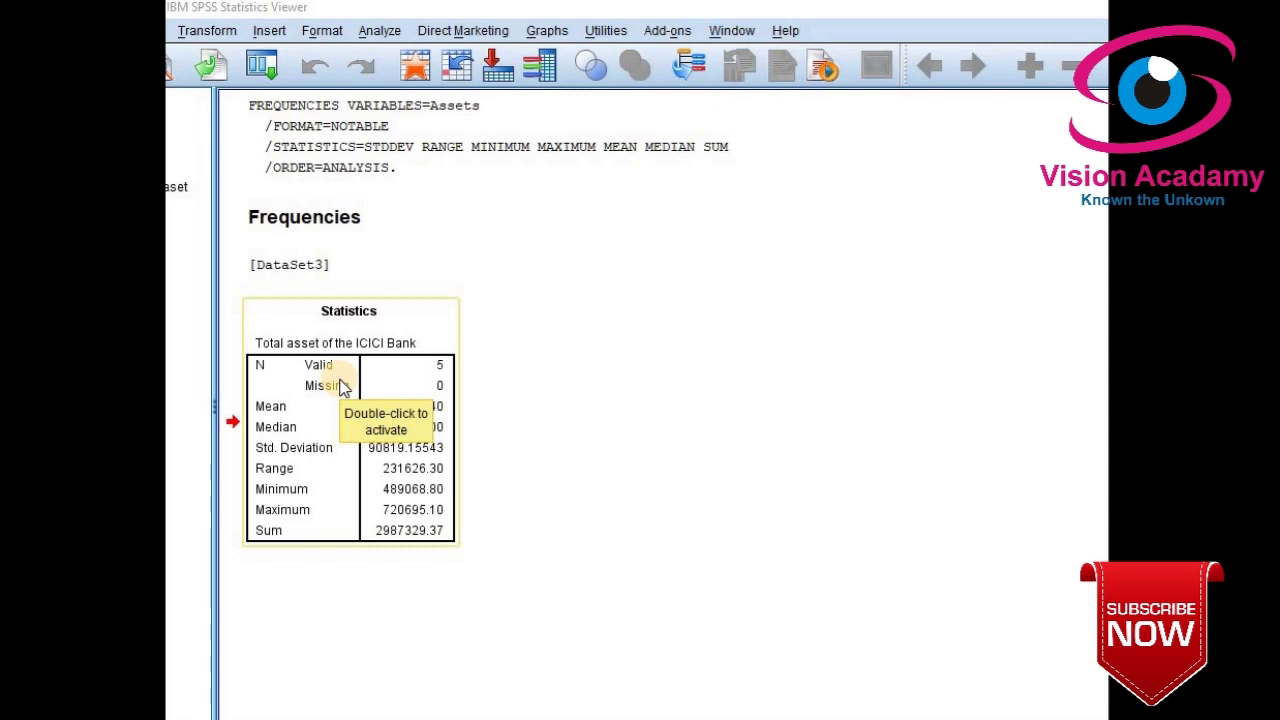
left_click(714, 712)
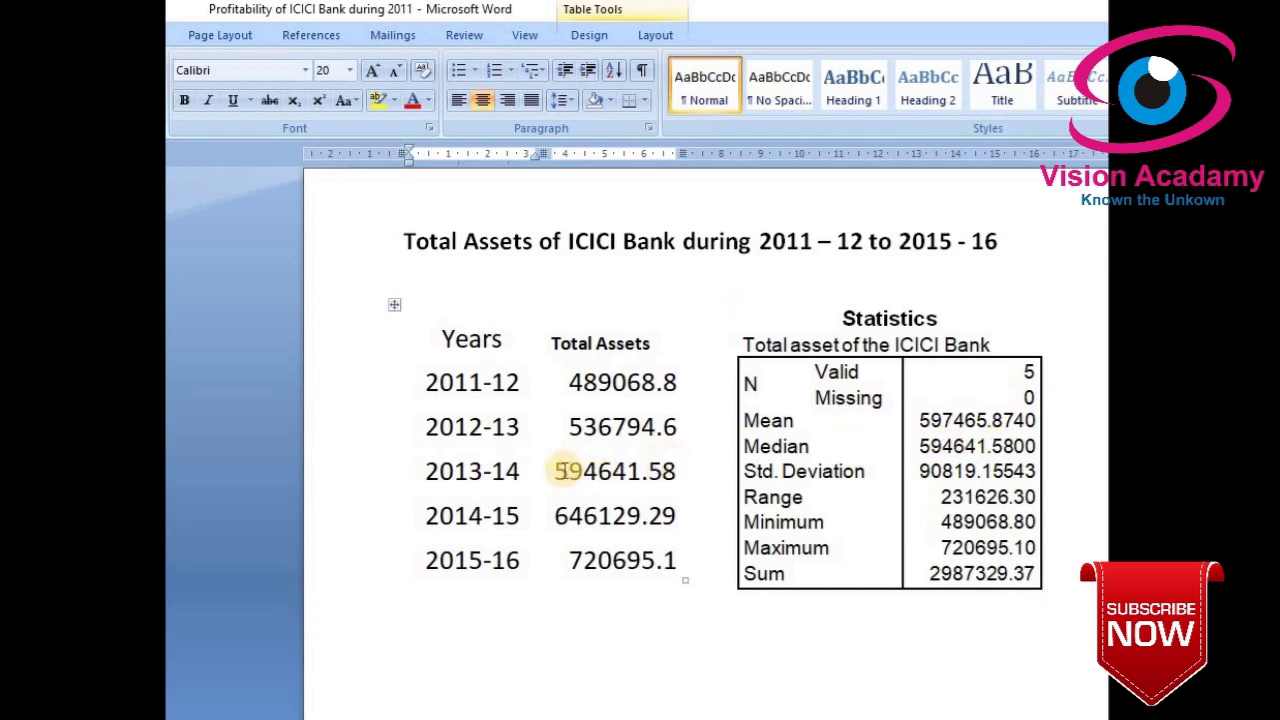
left_click_drag(556, 472, 700, 471)
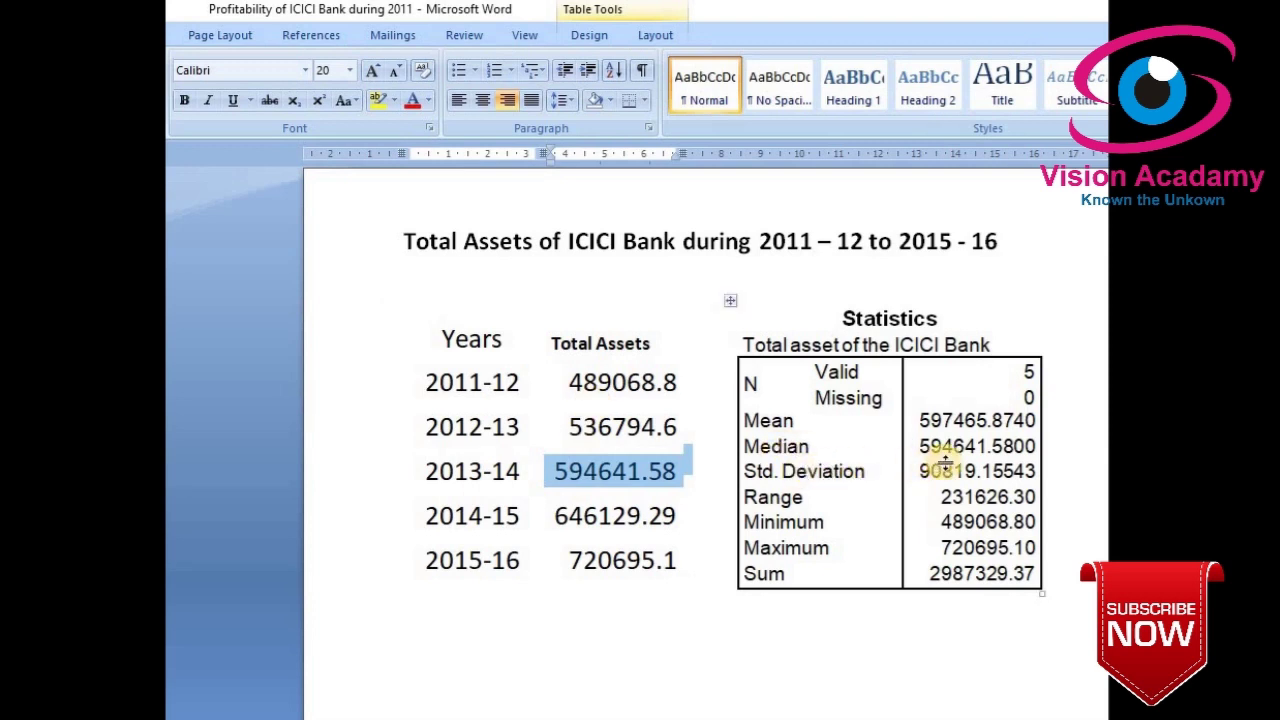
left_click(983, 452)
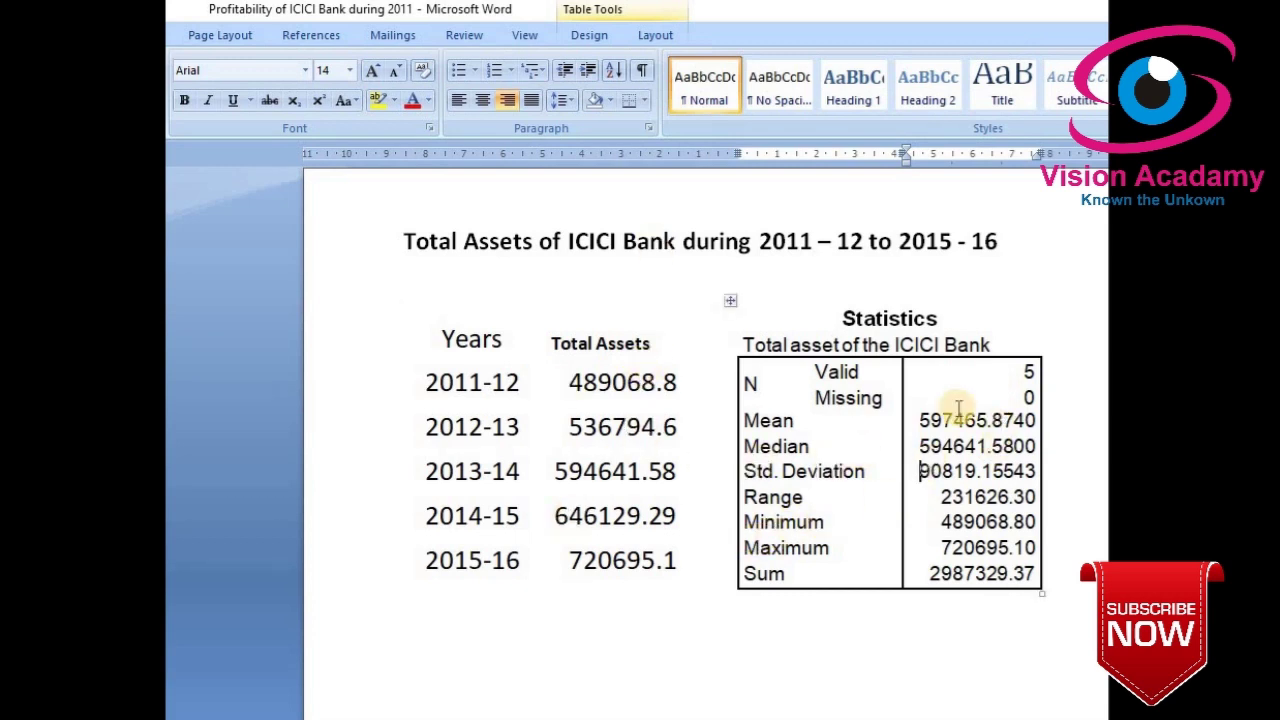
left_click_drag(925, 421, 1048, 424)
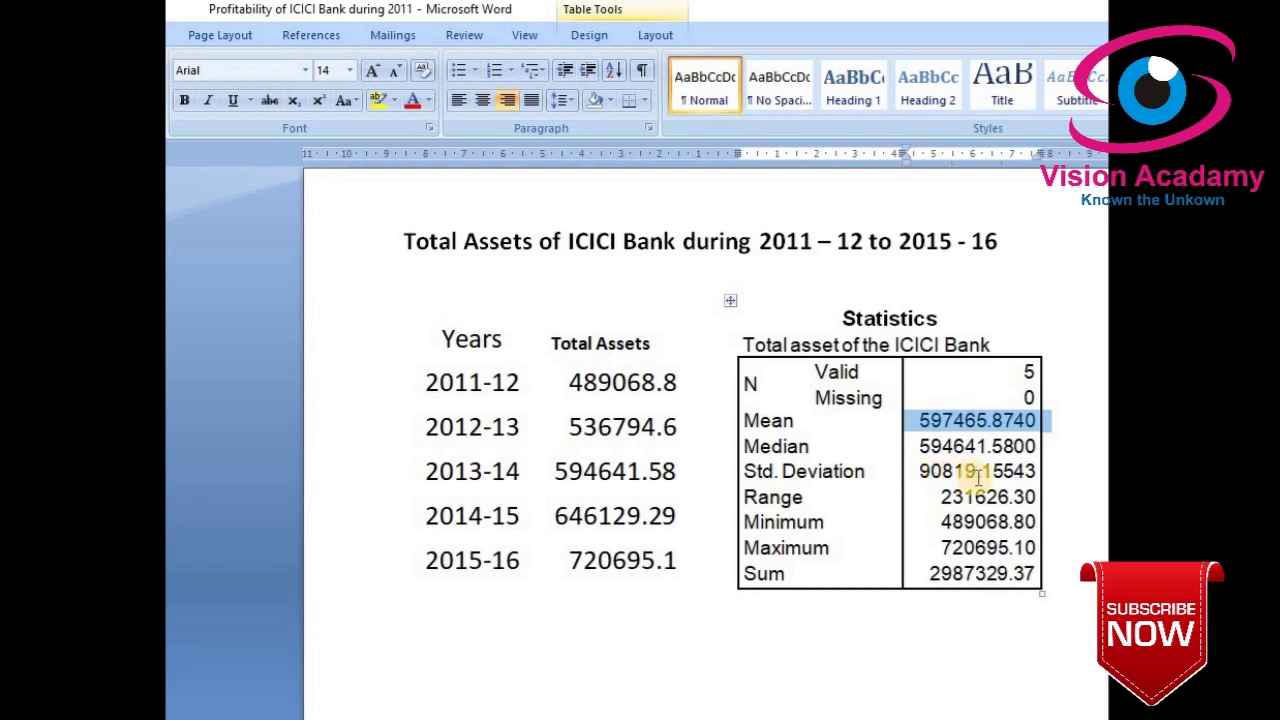
left_click(938, 425)
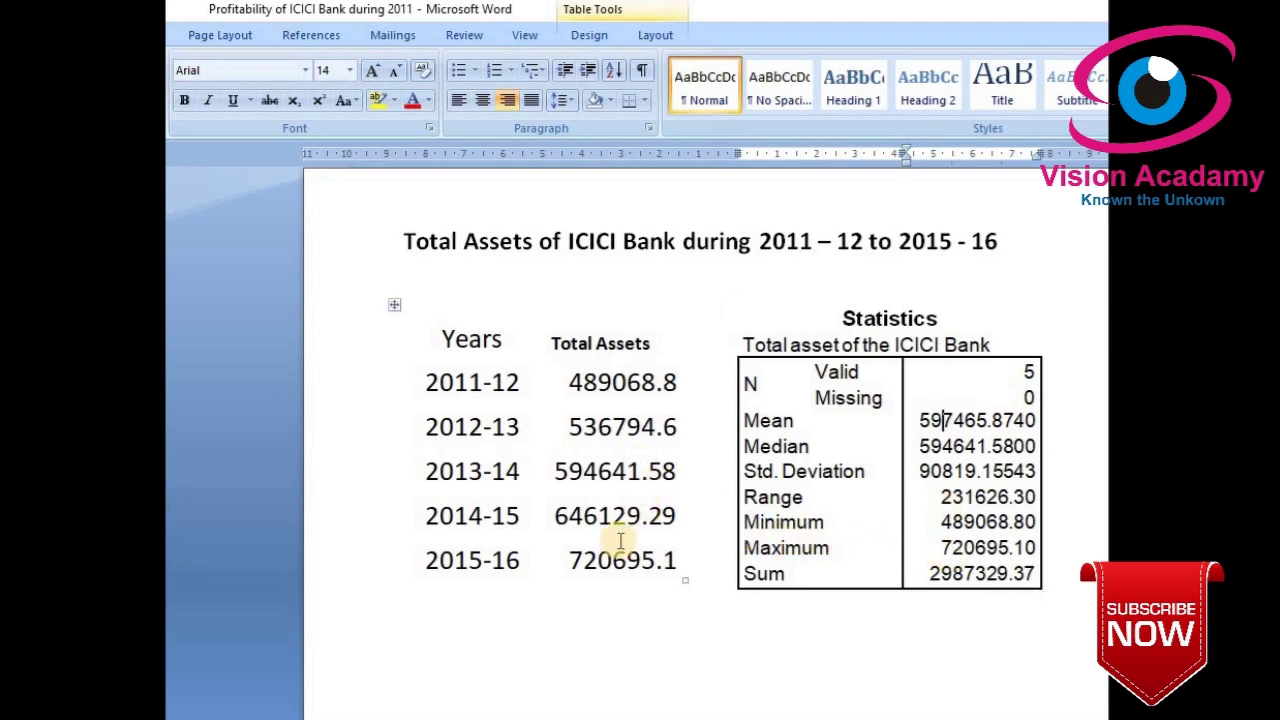
left_click_drag(418, 560, 635, 565)
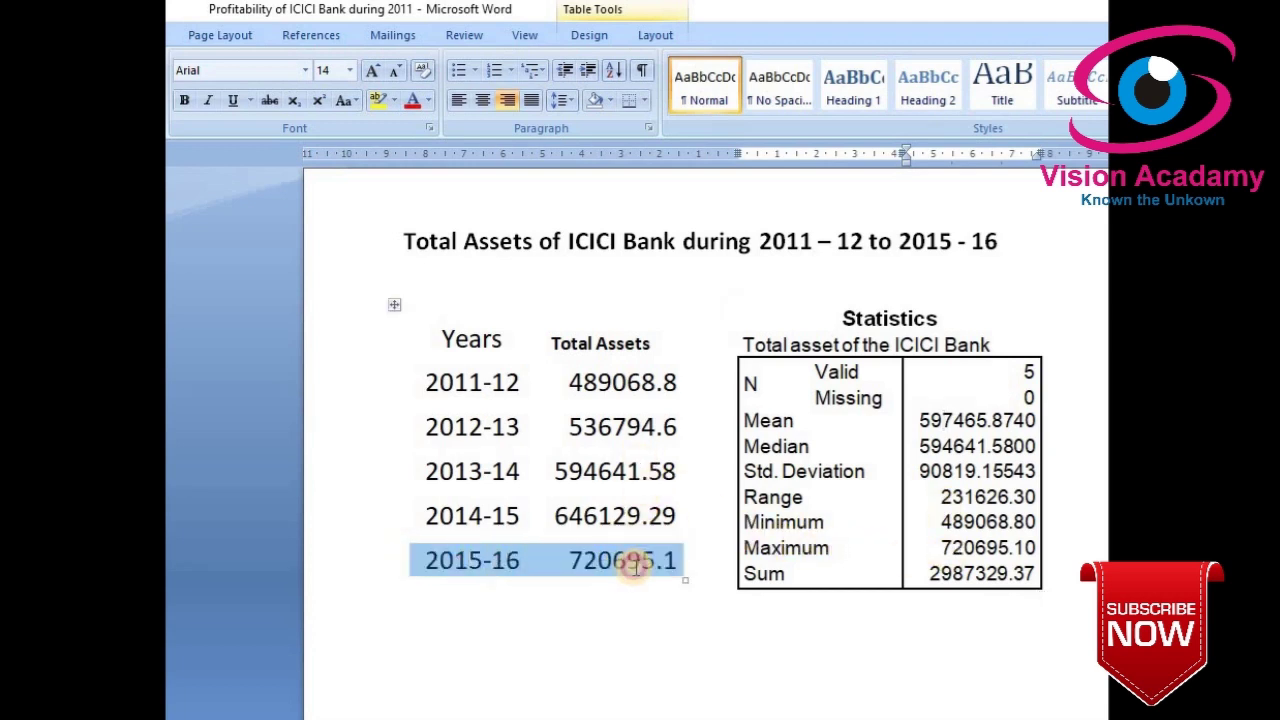
left_click(588, 588)
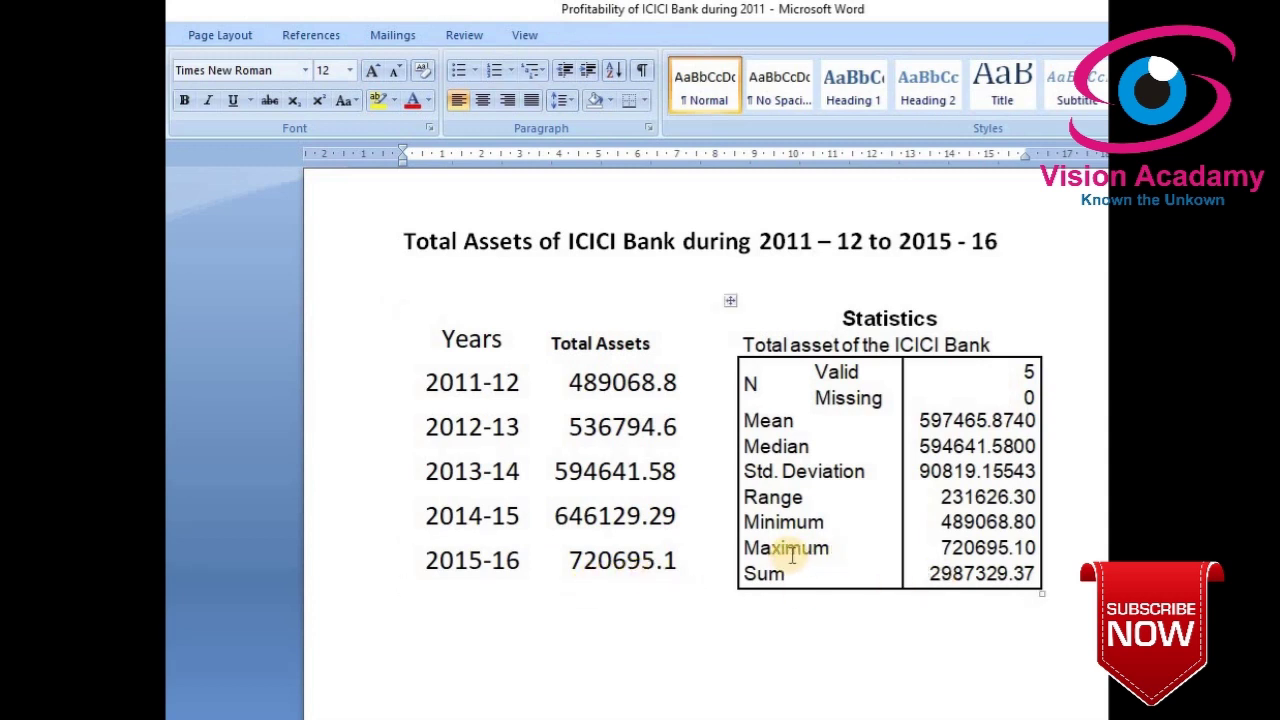
left_click(948, 560)
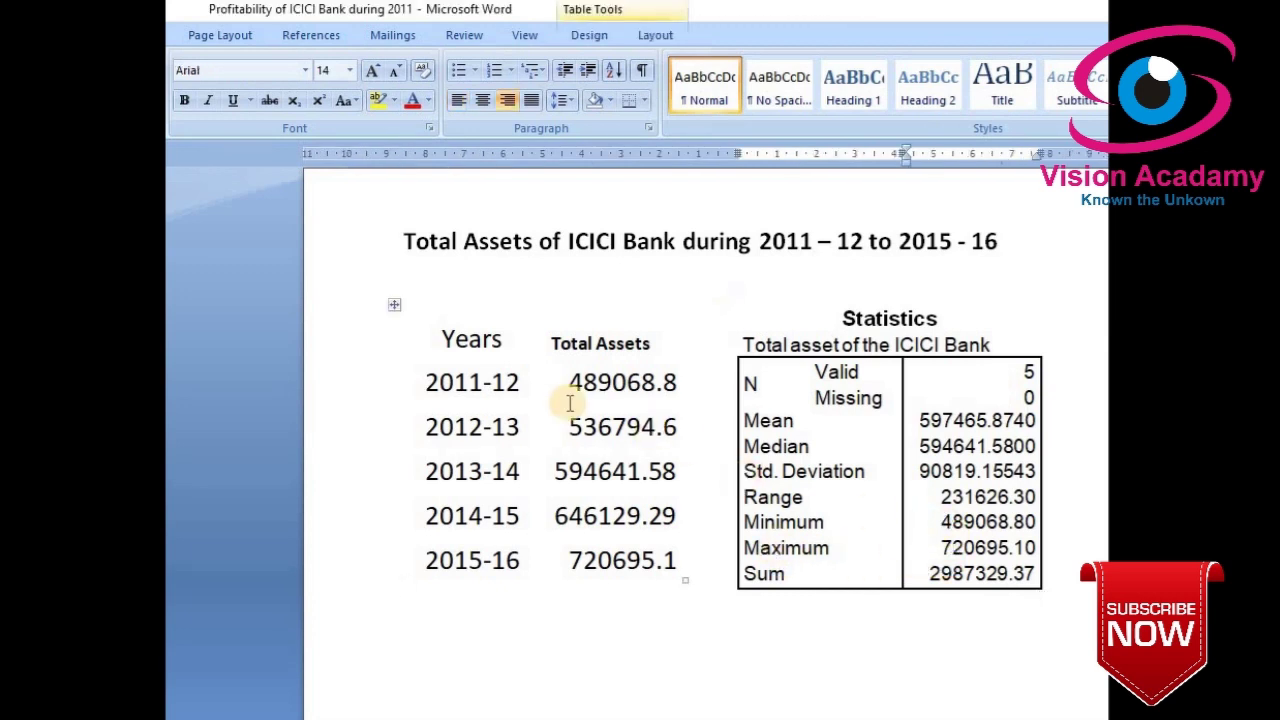
left_click_drag(568, 390, 655, 393)
left_click(655, 393)
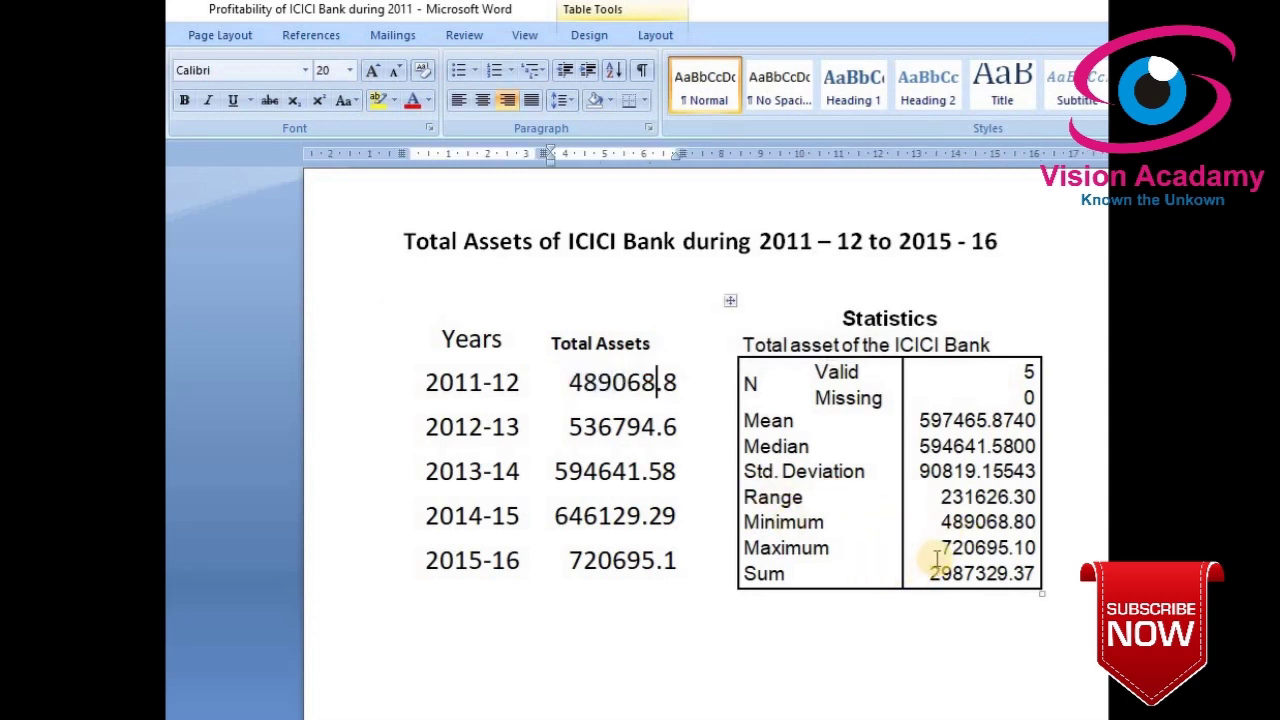
left_click_drag(940, 497, 1047, 503)
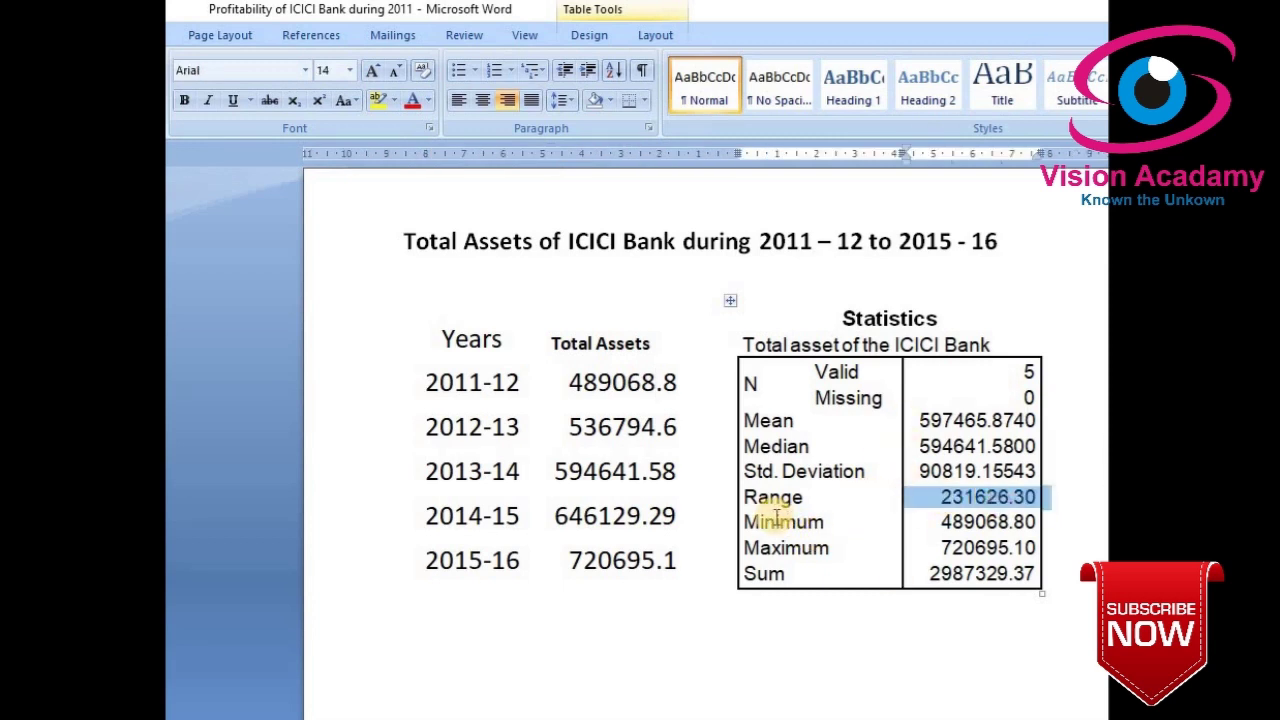
left_click(942, 548)
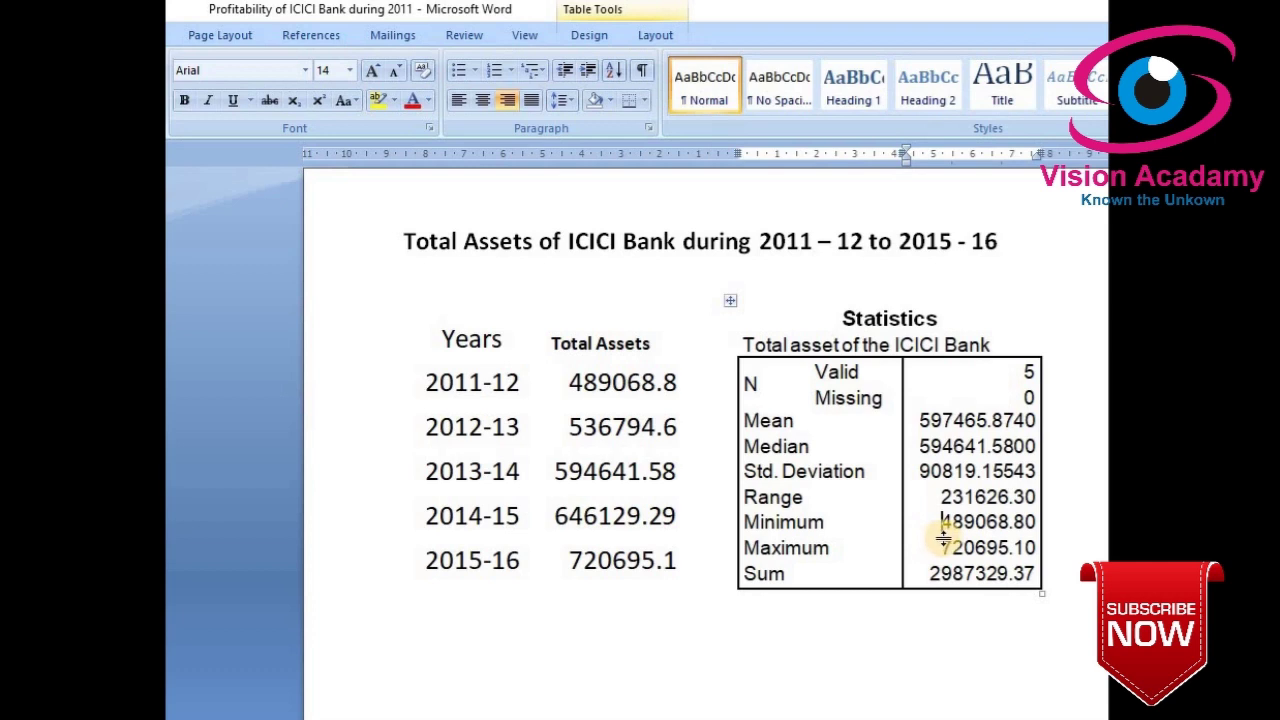
key("Up")
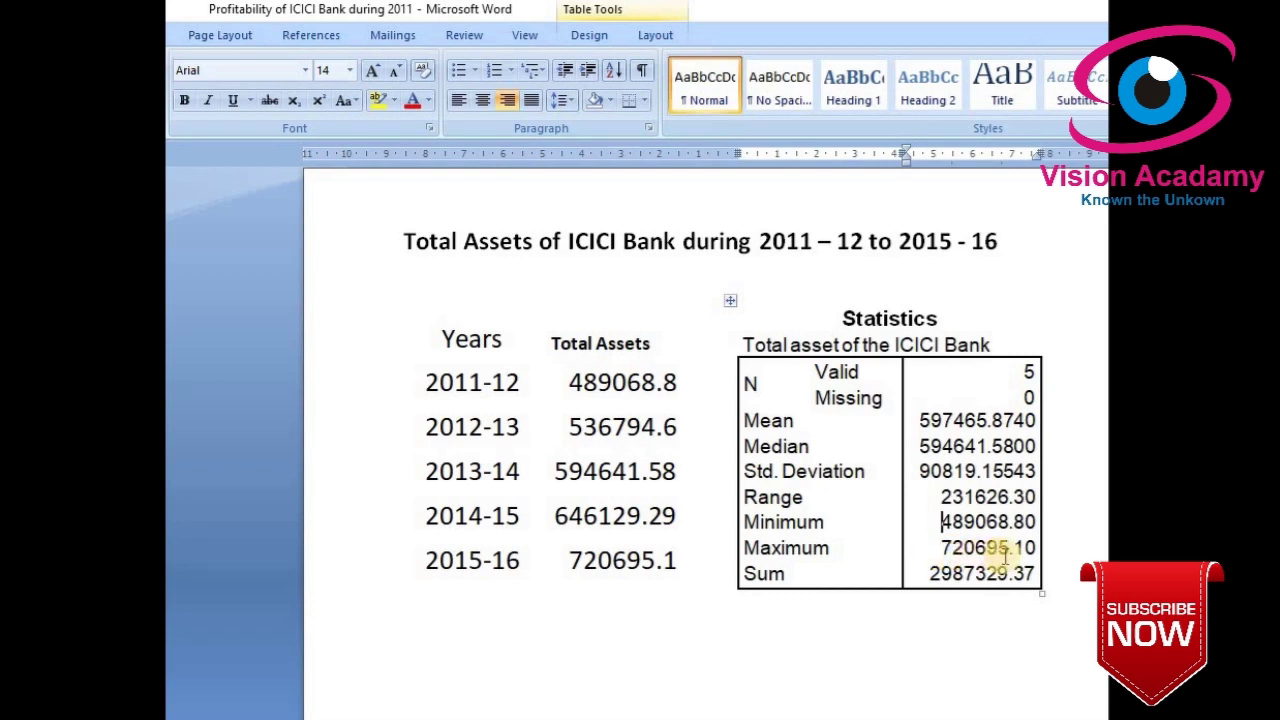
left_click_drag(930, 497, 1050, 510)
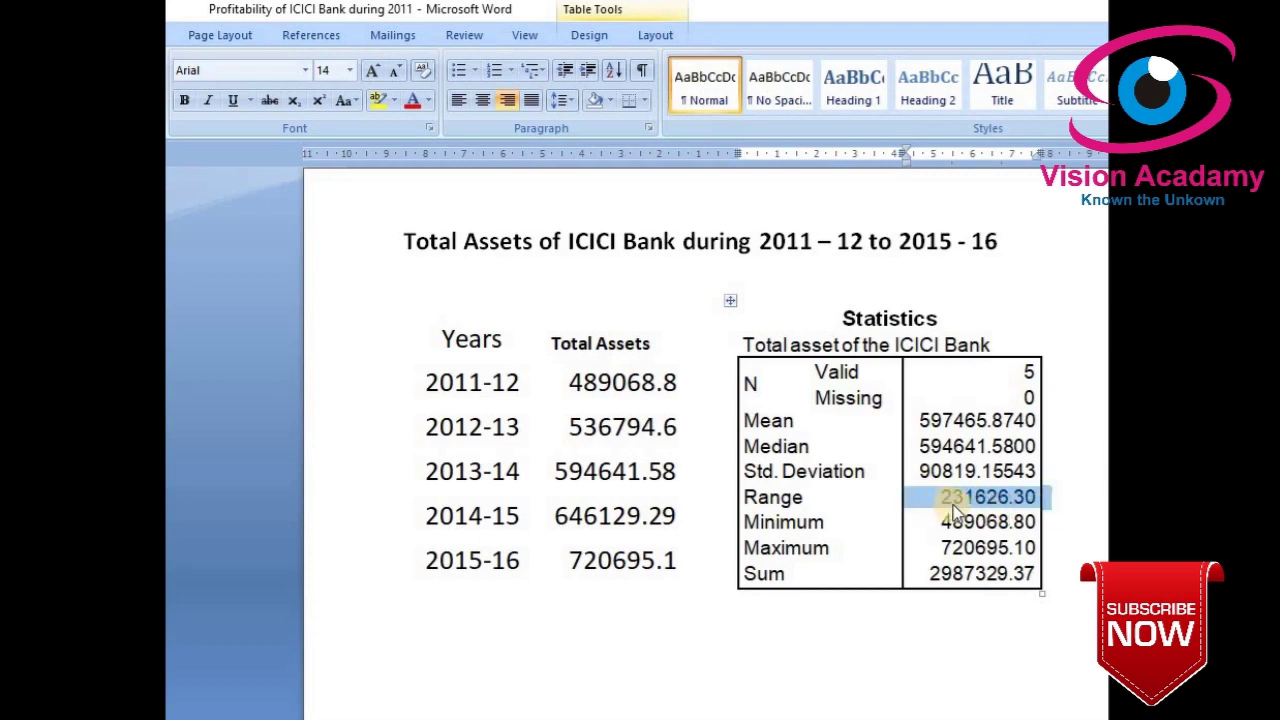
left_click(1005, 503)
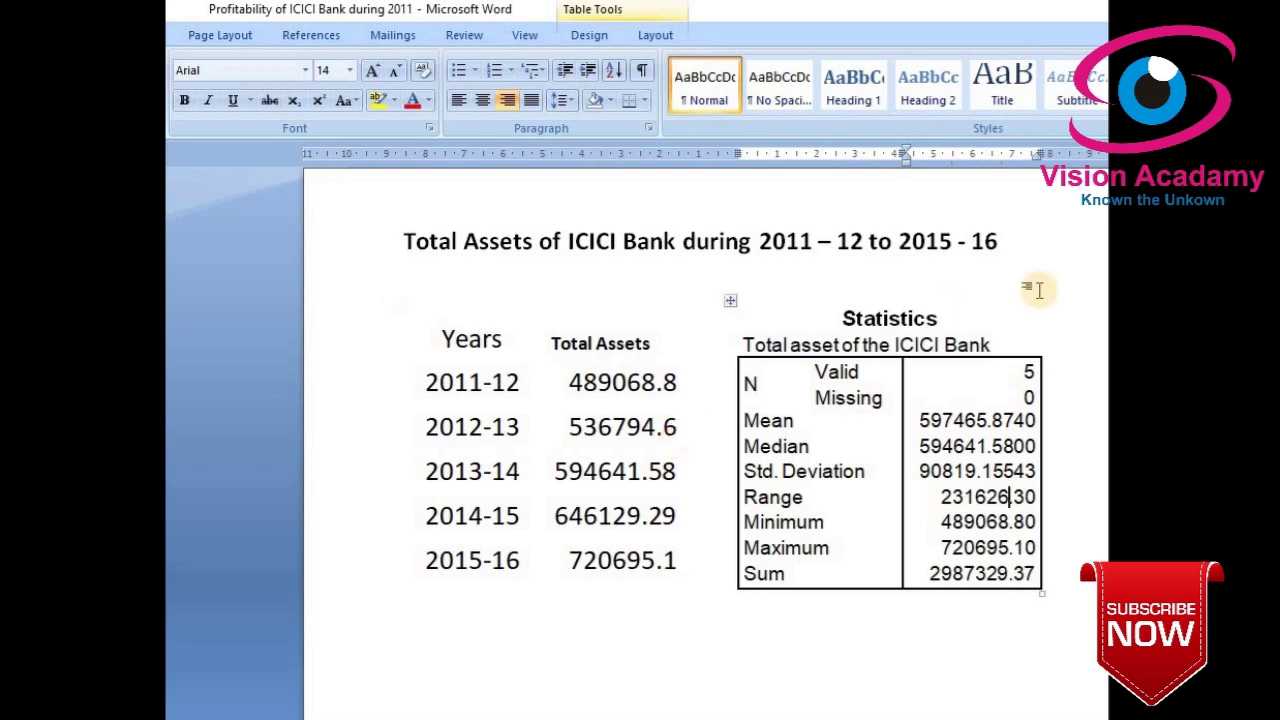
Select the Std. Deviation value 90819.15543 in the Word table, then deselect it
left_click_drag(918, 472, 1090, 480)
left_click_drag(972, 484, 972, 484)
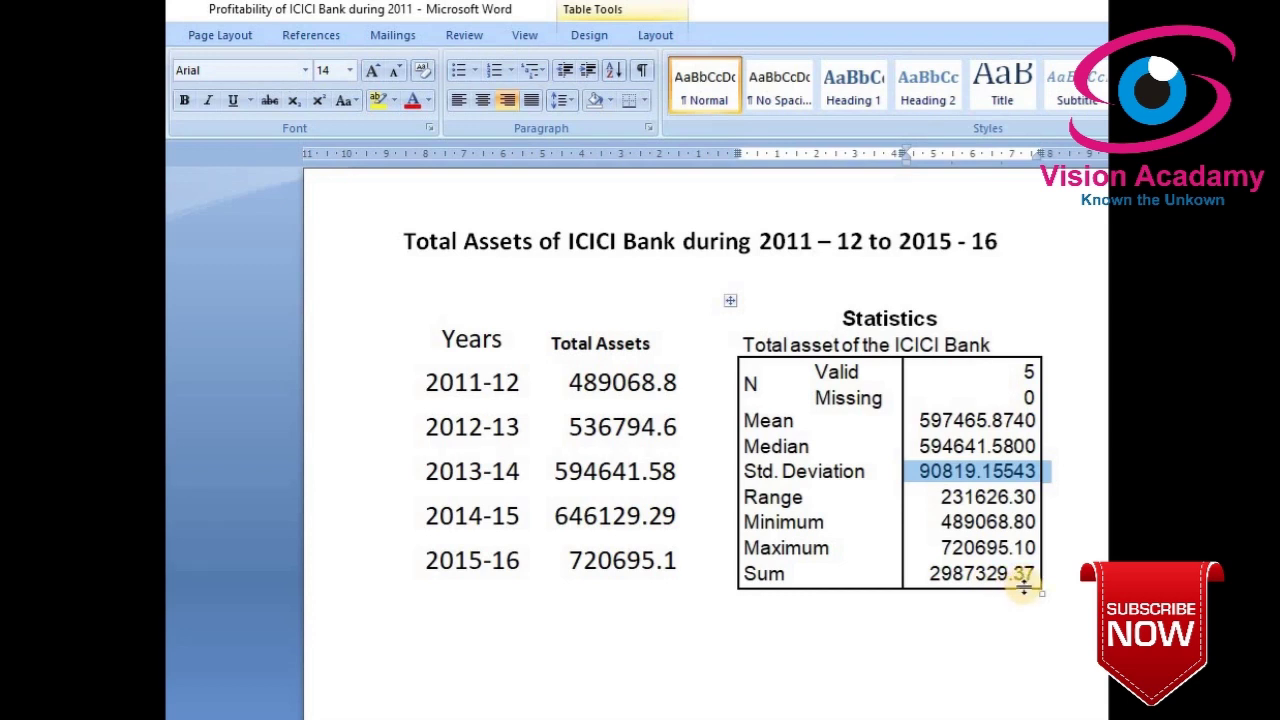
left_click(962, 521)
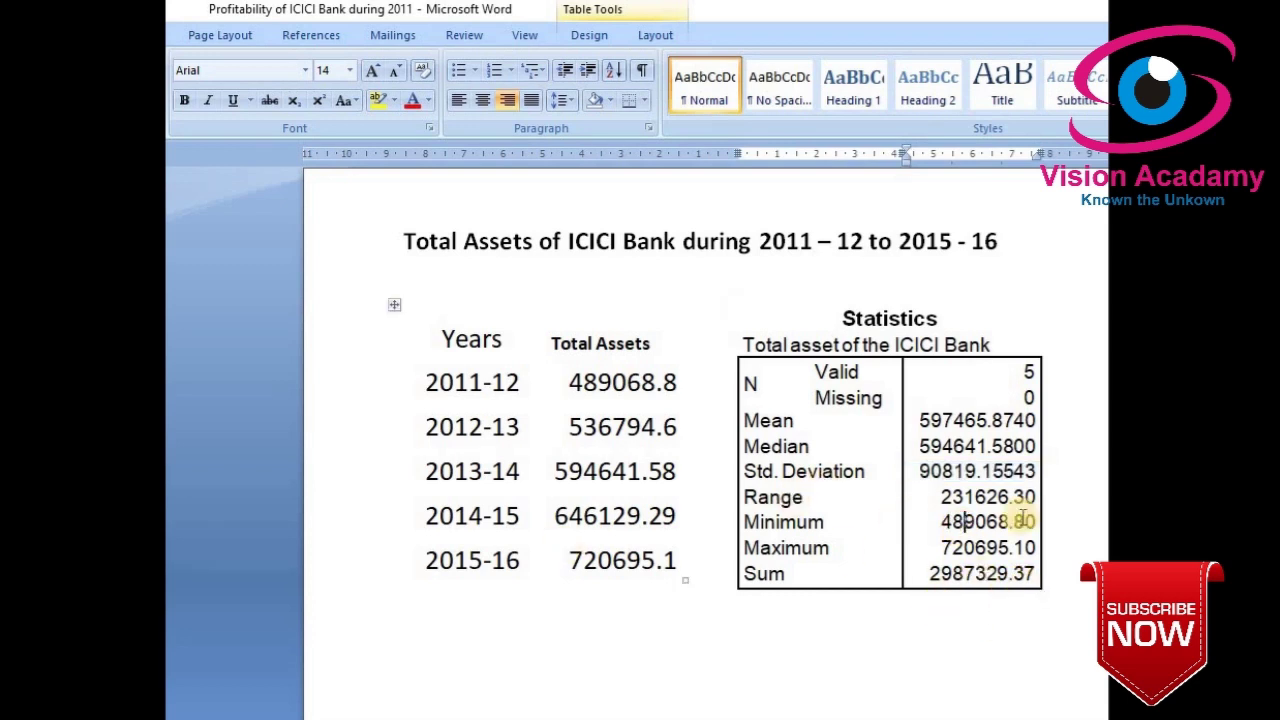